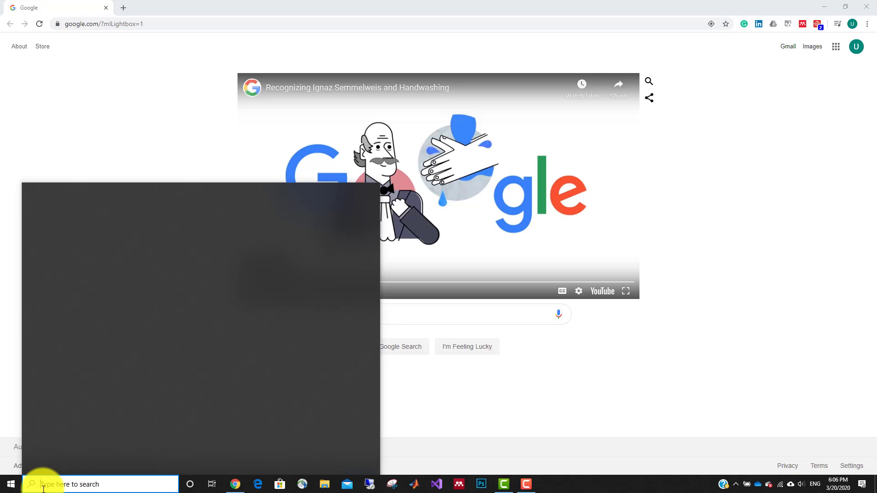
Launch Origin and create a new project from the Blank Workbook template.
text(orig)
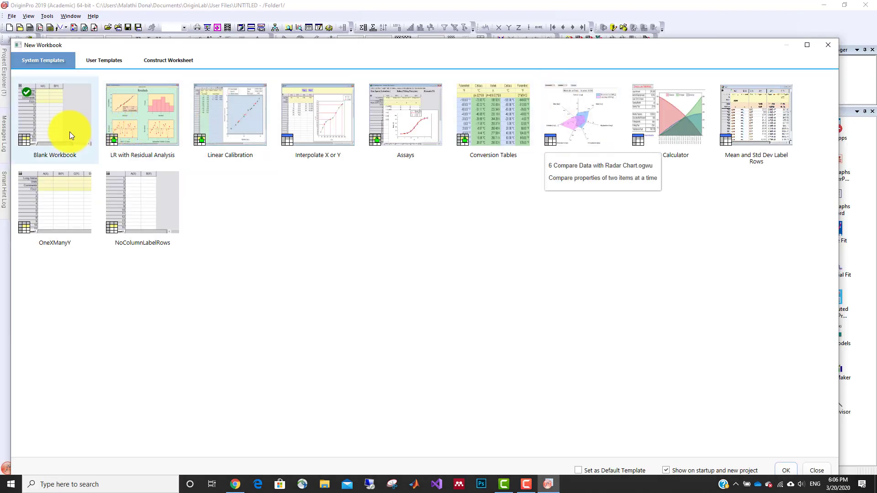
double_click(44, 114)
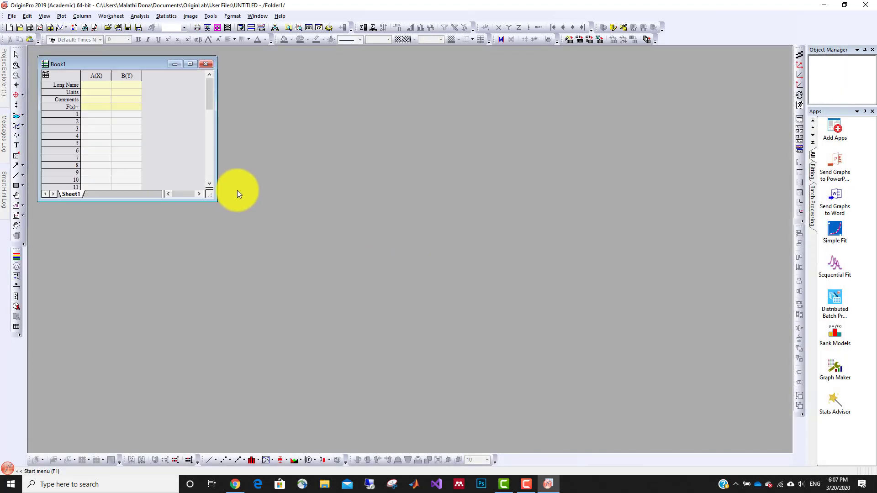
drag(128, 68, 144, 69)
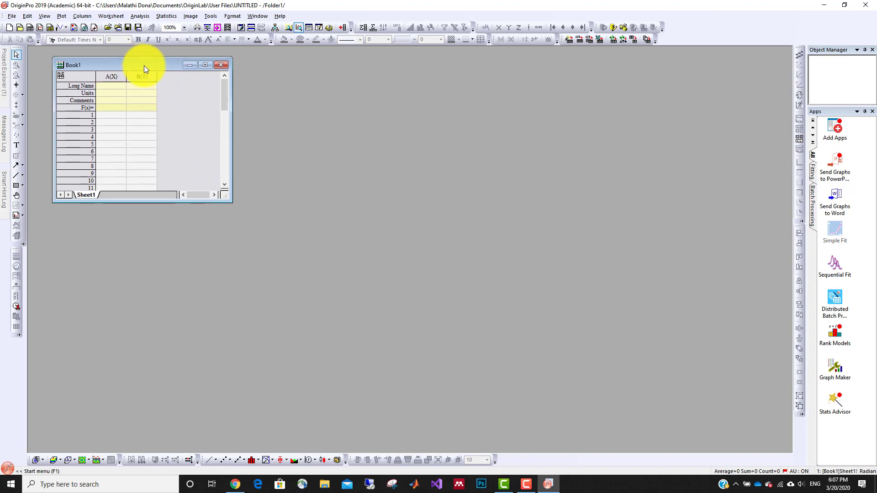
Rename the workbook by setting its short name to Data in the window properties.
right_click(79, 64)
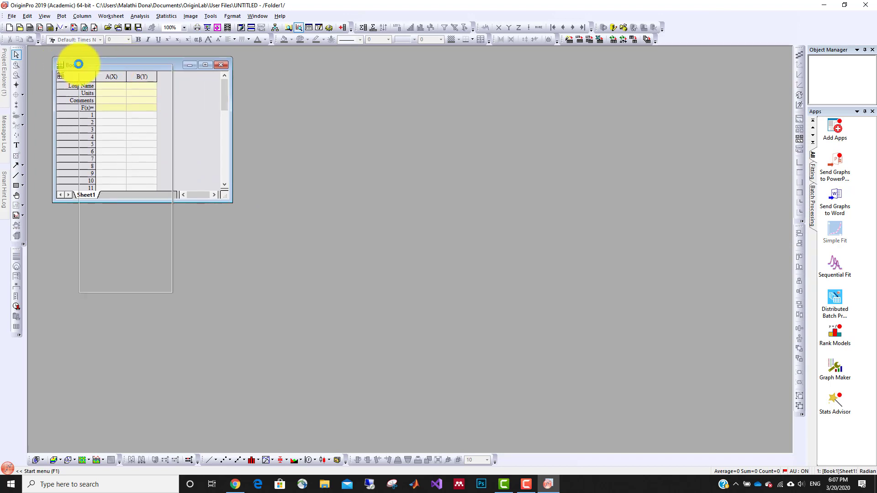
click(101, 288)
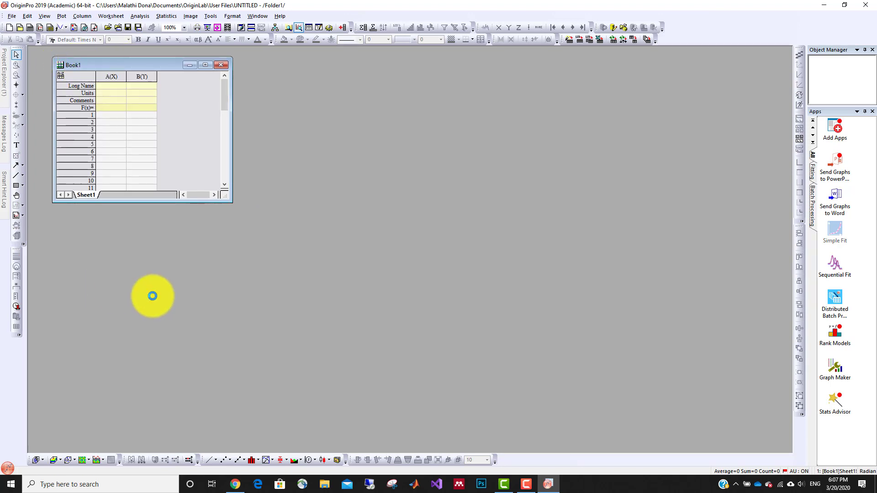
drag(384, 164, 335, 163)
text(Daa)
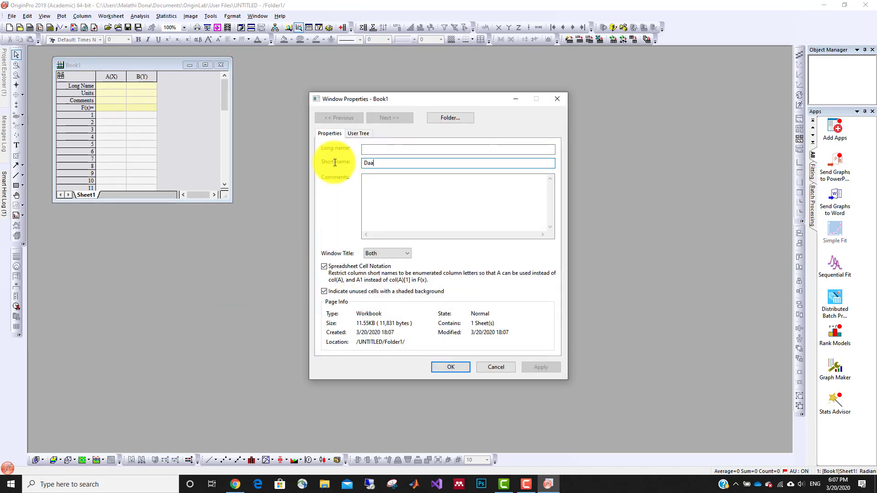
key(BackSpace)
text(ta)
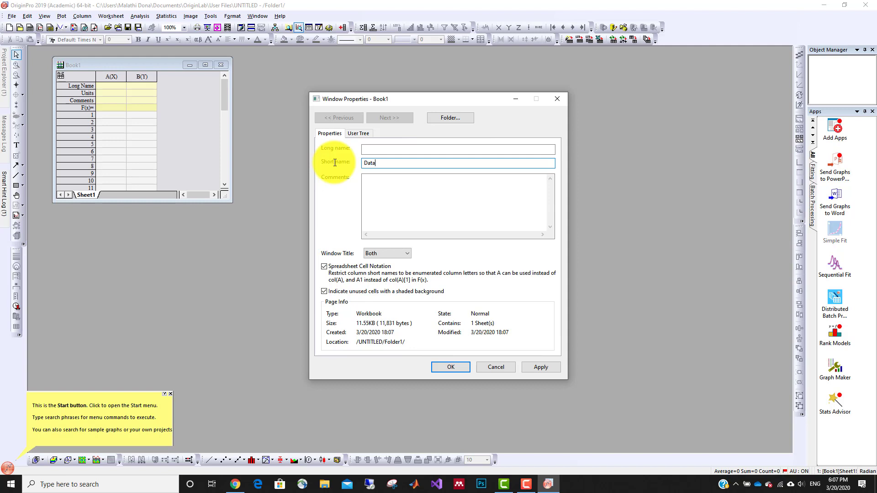
click(536, 363)
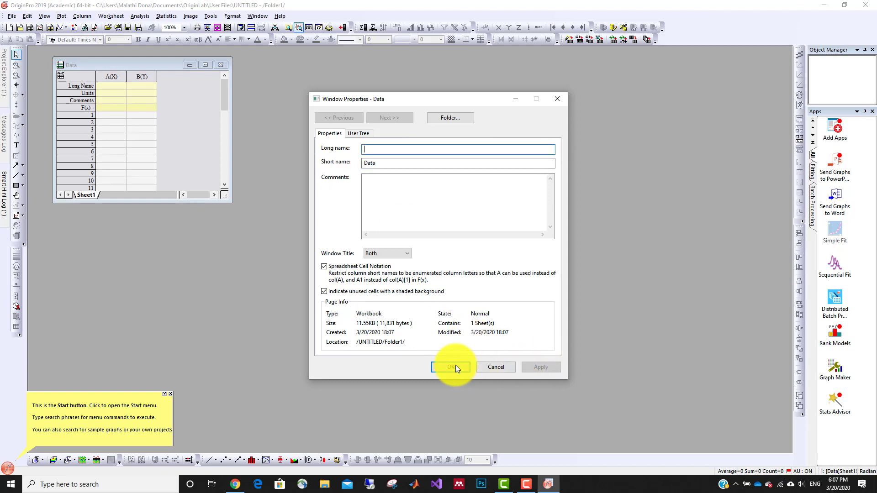
click(452, 366)
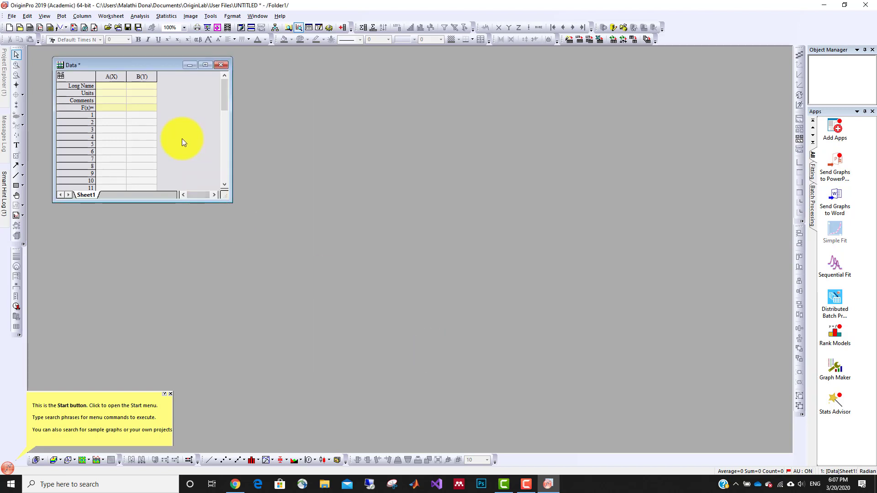
Add a third column to the worksheet and give columns A, B and C the long names Variables, Reduction and Increment.
right_click(163, 119)
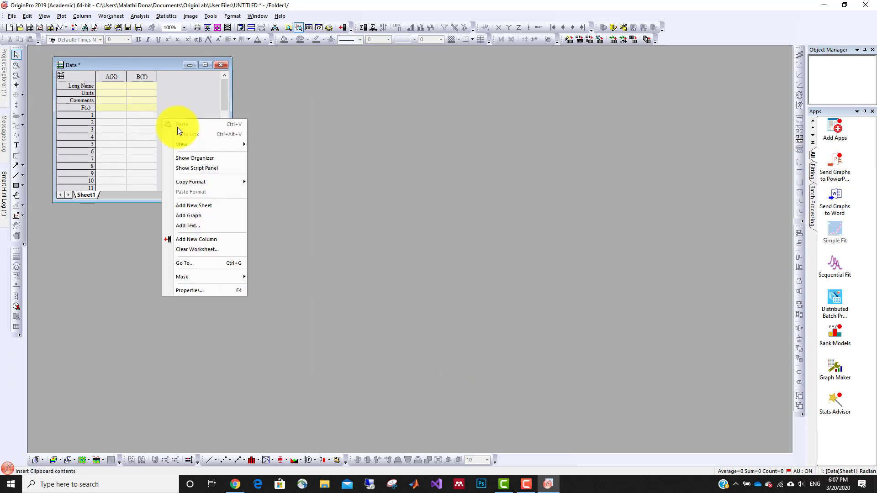
click(193, 238)
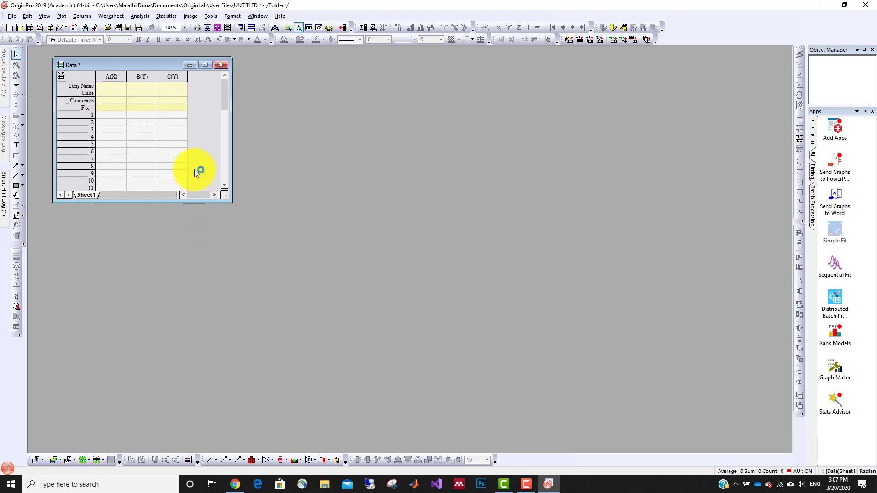
click(114, 84)
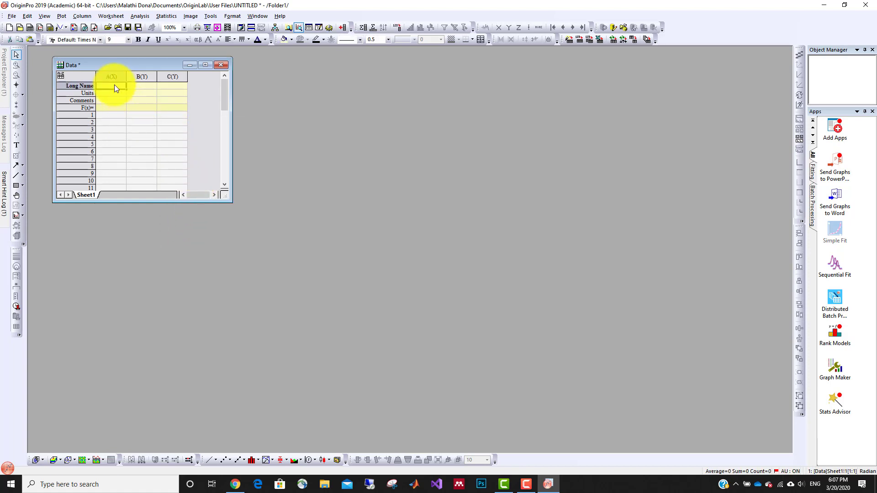
text(Var)
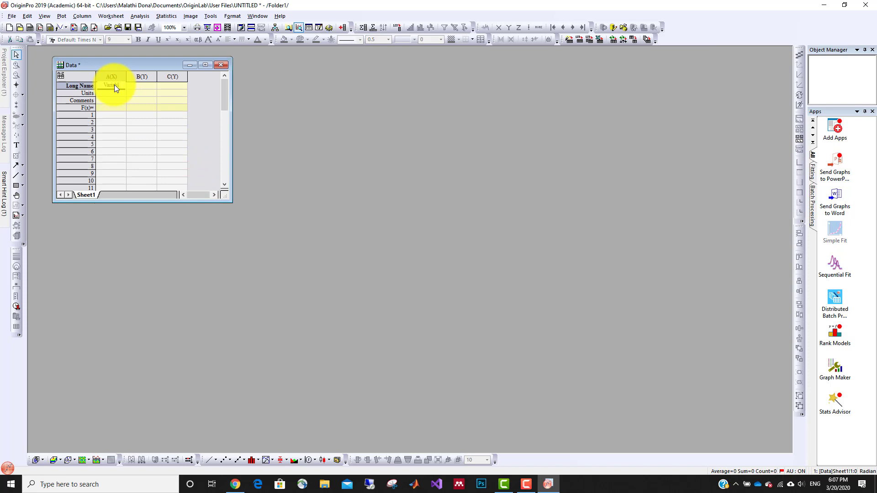
text(iables)
click(152, 86)
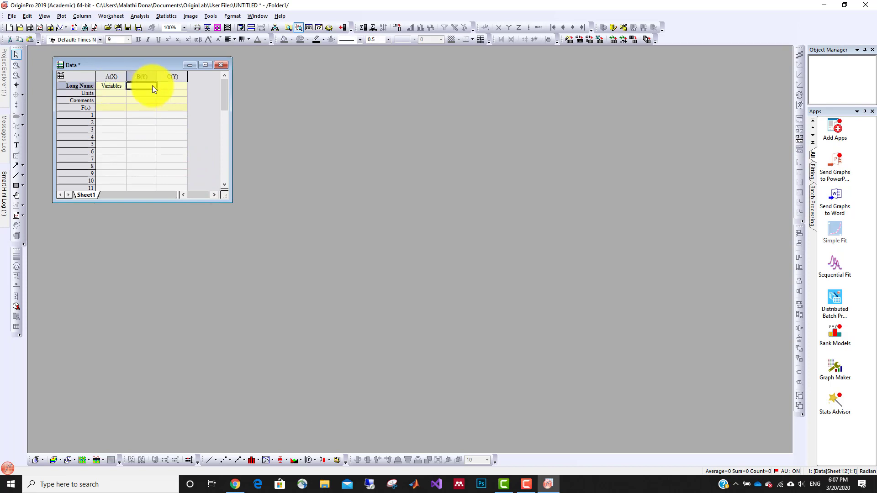
text(Reduction)
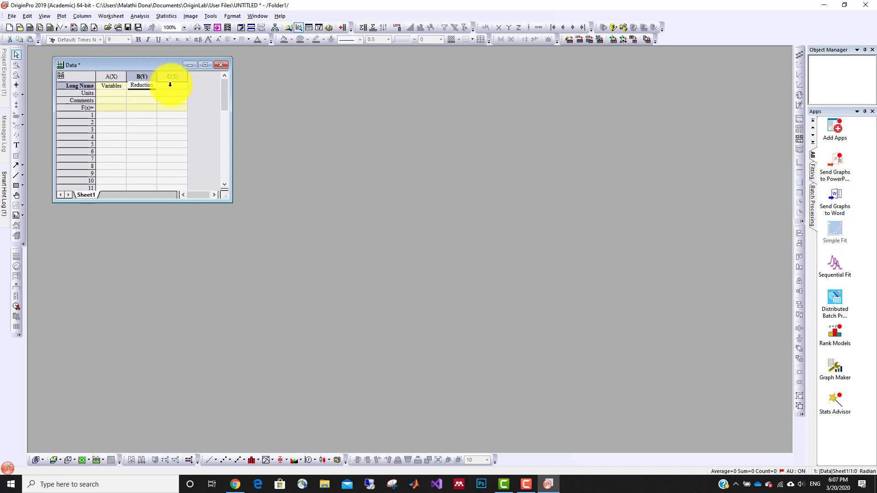
click(172, 86)
text(Increment)
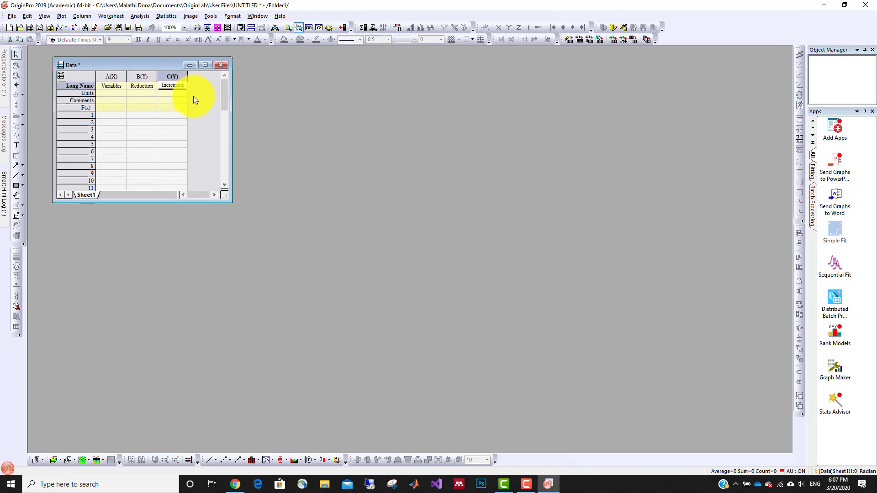
click(193, 99)
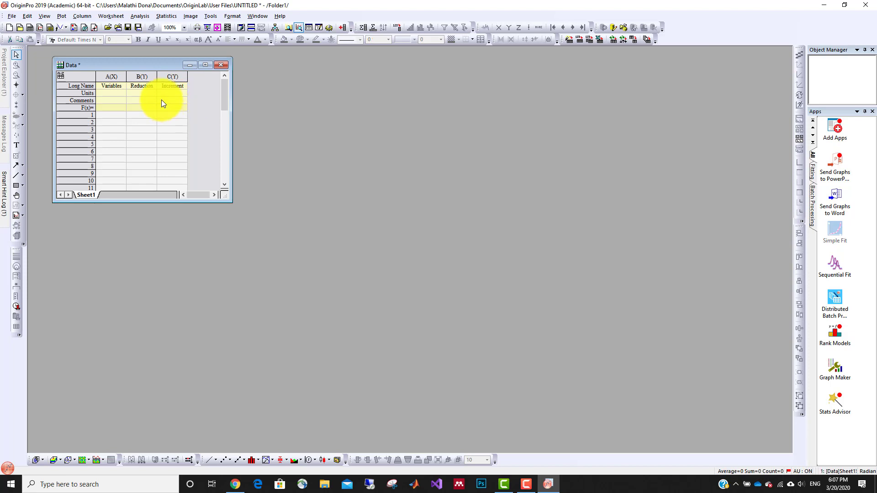
Widen column A slightly, enter "Varaible 1" in its first row and extend the series down to row 5.
click(119, 116)
drag(126, 78, 136, 78)
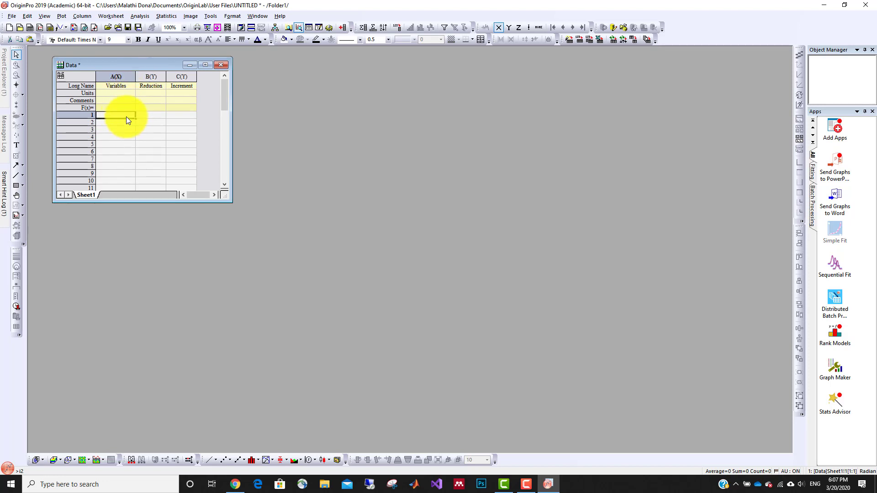
double_click(114, 115)
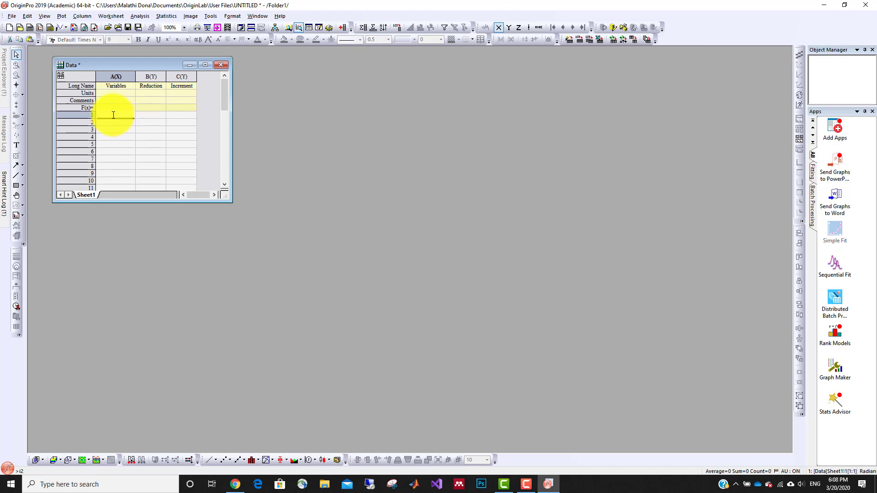
text(Variable 1)
click(114, 122)
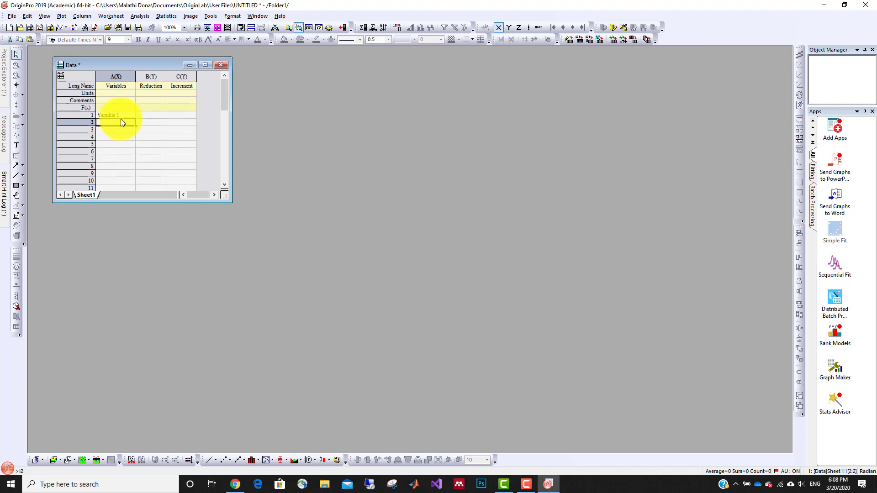
click(125, 115)
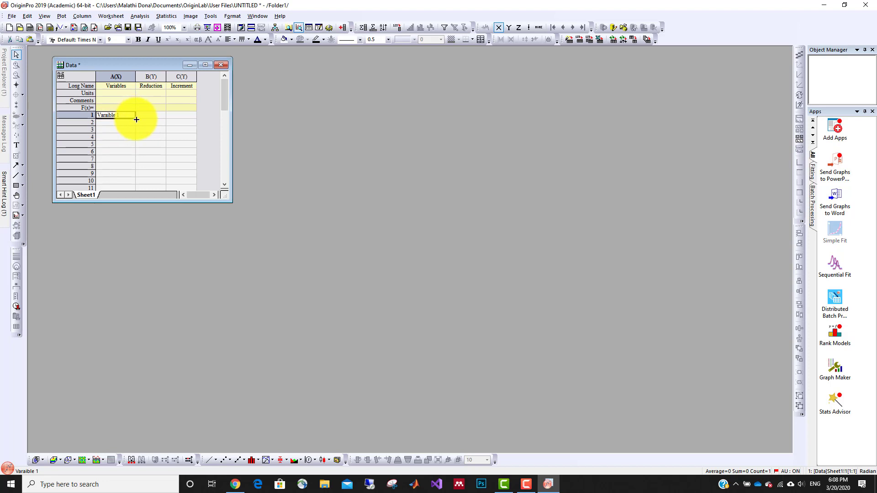
drag(135, 118, 128, 144)
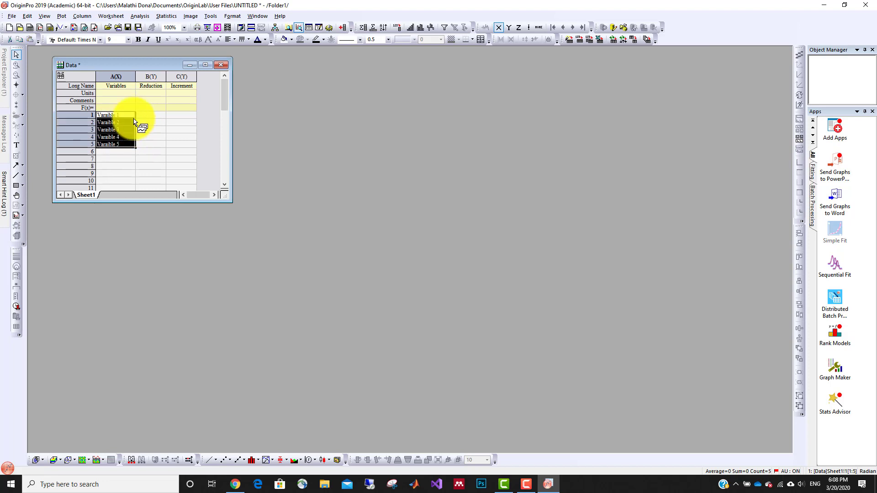
Append "(+/-5%)" to each of the five variable labels in column A.
click(119, 116)
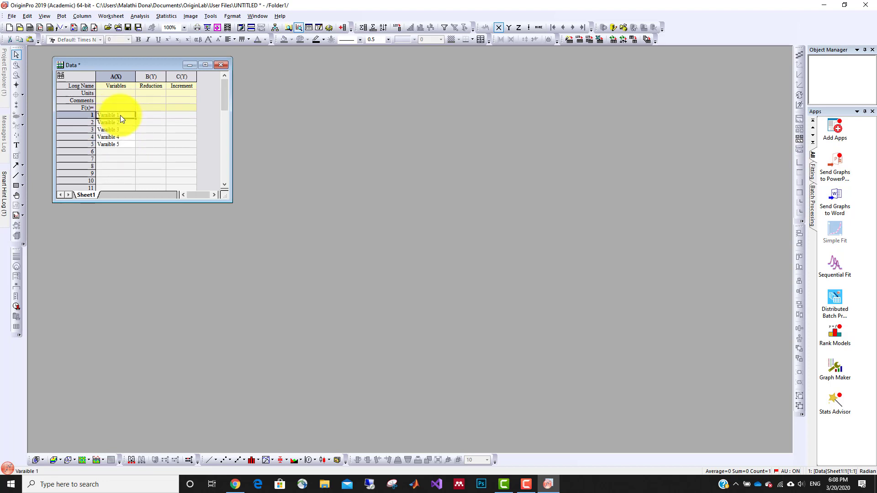
double_click(121, 115)
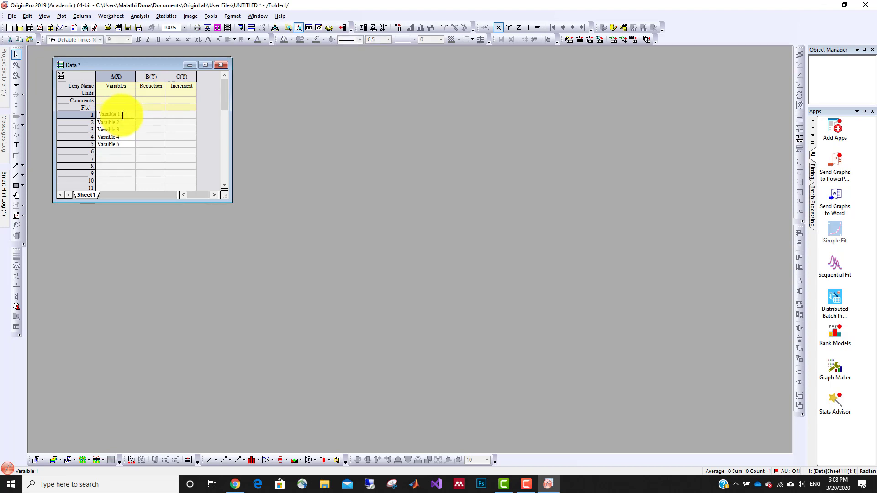
text((-5%))
drag(117, 114, 132, 113)
double_click(127, 121)
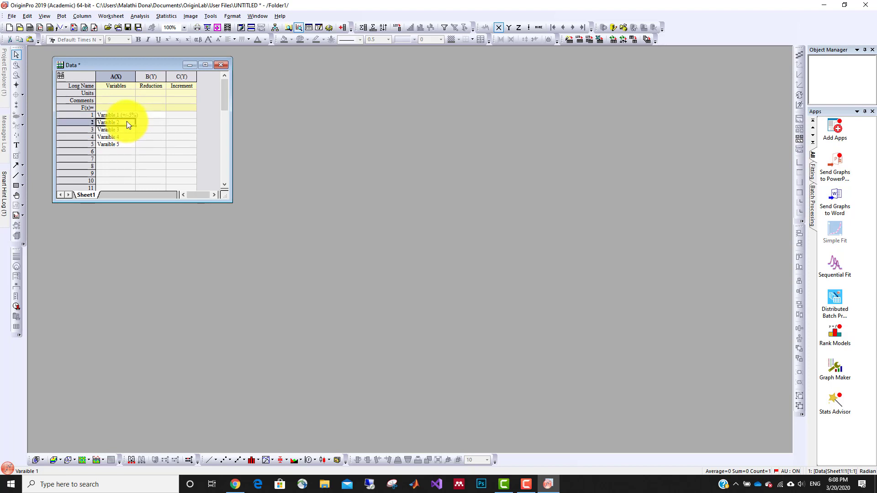
click(127, 122)
text((+-5%))
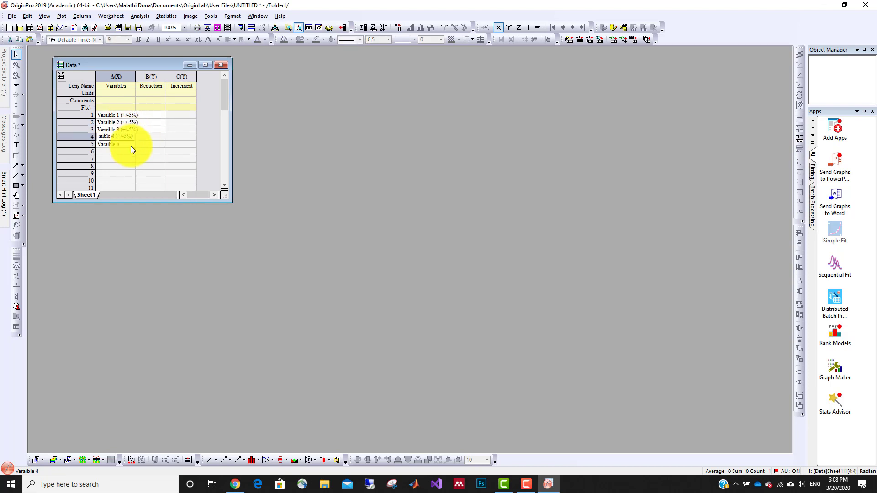
double_click(130, 143)
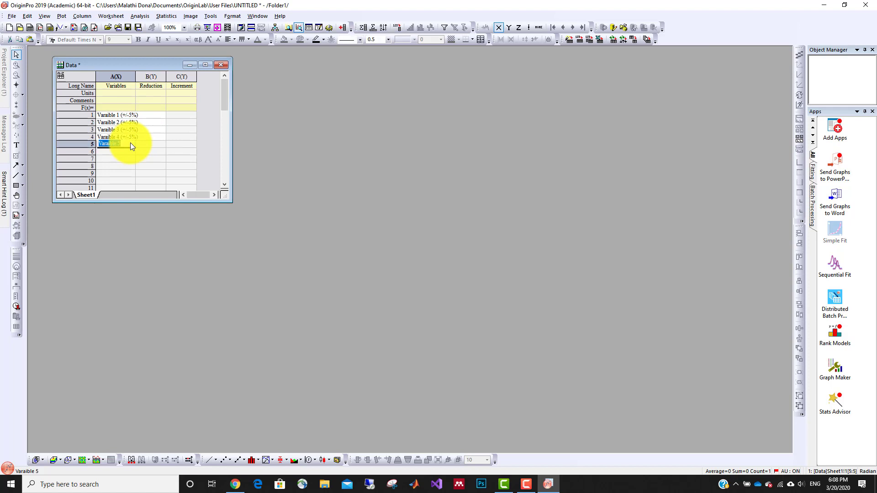
text((+/-5%))
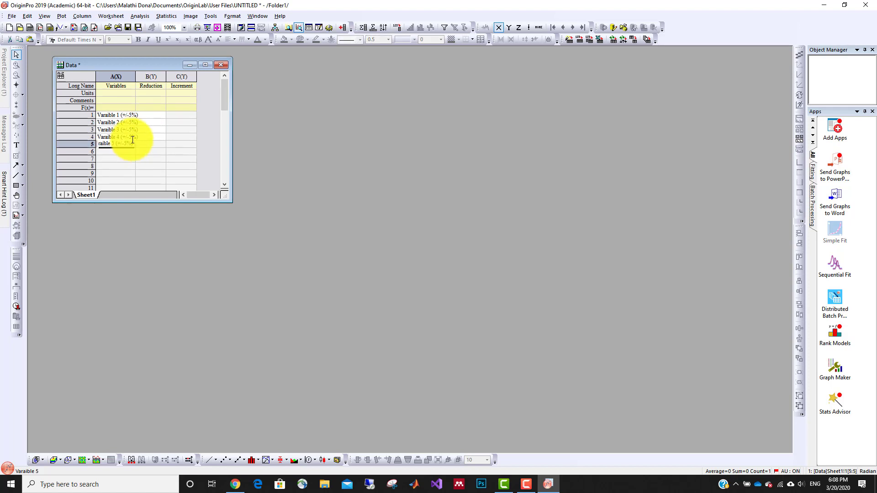
click(148, 117)
Fit columns A and B to their contents and fill Reduction with 33, 30, 34, 29, 22 and Increment with 37, 40, 36, 37, 48.
double_click(166, 77)
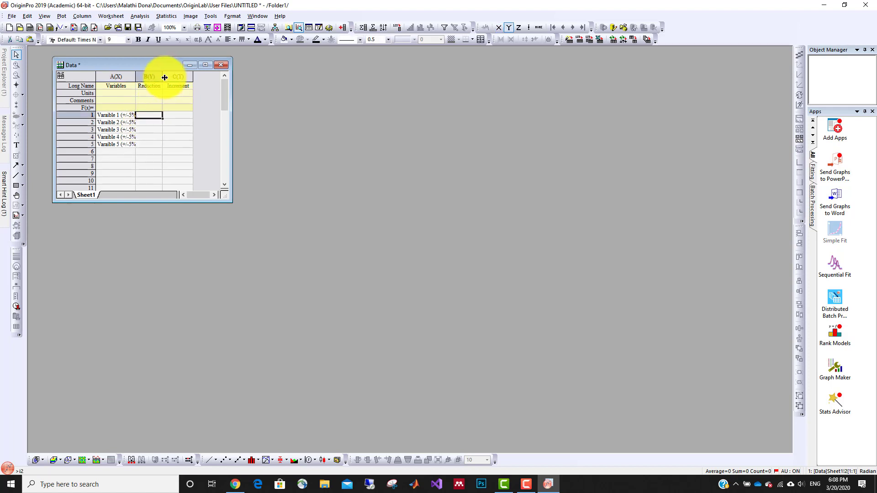
double_click(135, 76)
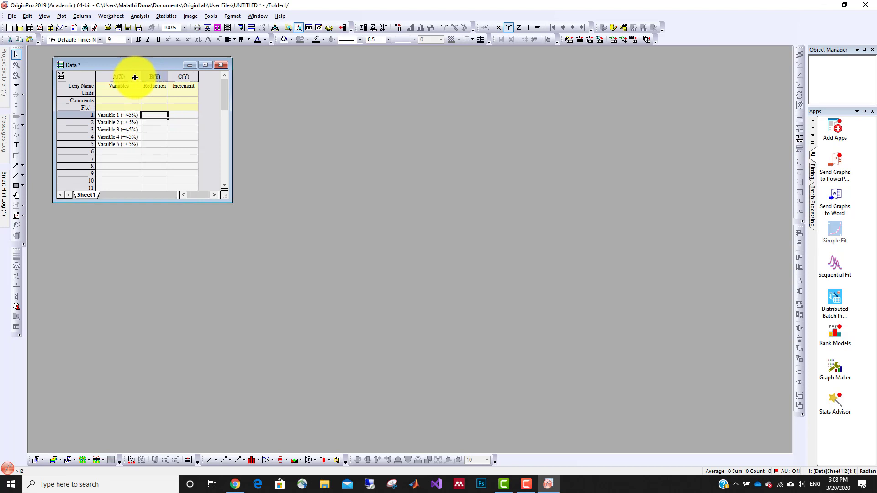
double_click(151, 114)
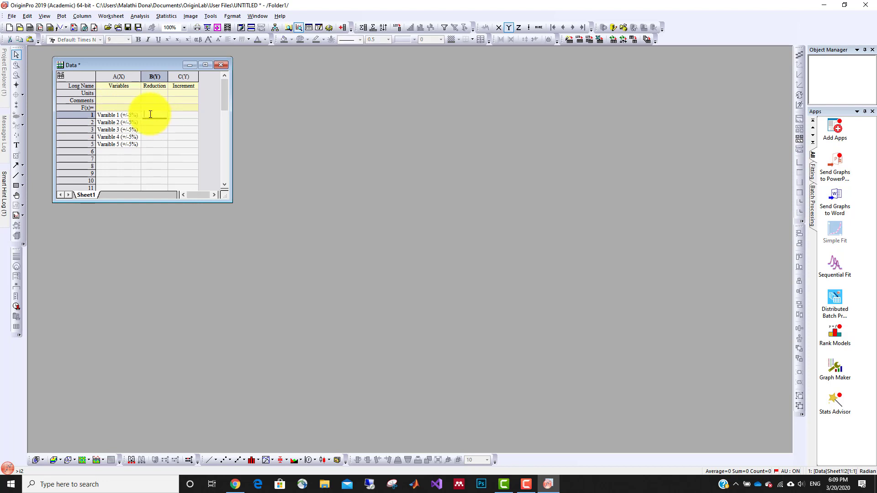
key(ctrl+v)
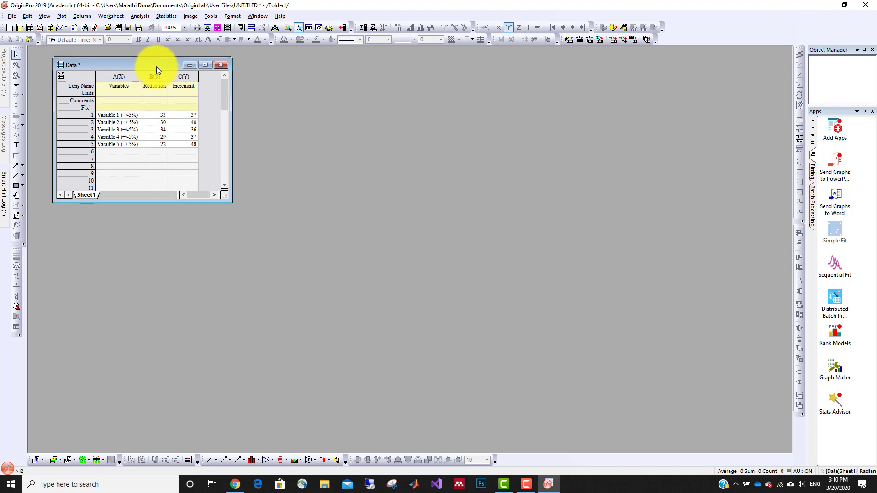
drag(157, 67, 176, 73)
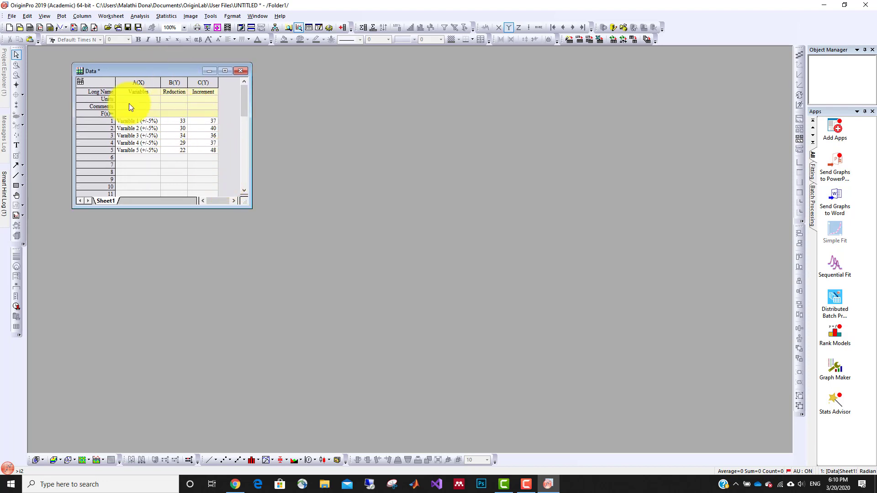
Plot the whole worksheet as a Bar chart and place the graph window beside the data sheet.
click(108, 82)
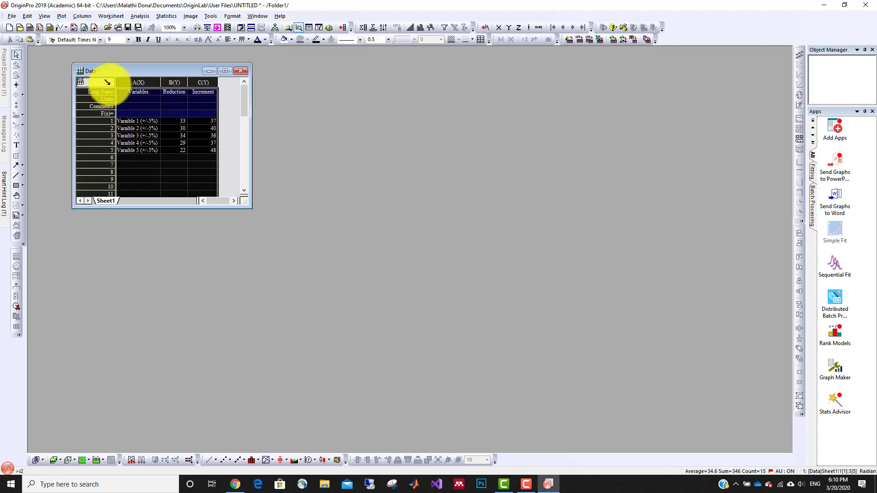
right_click(108, 82)
mouse_move(149, 94)
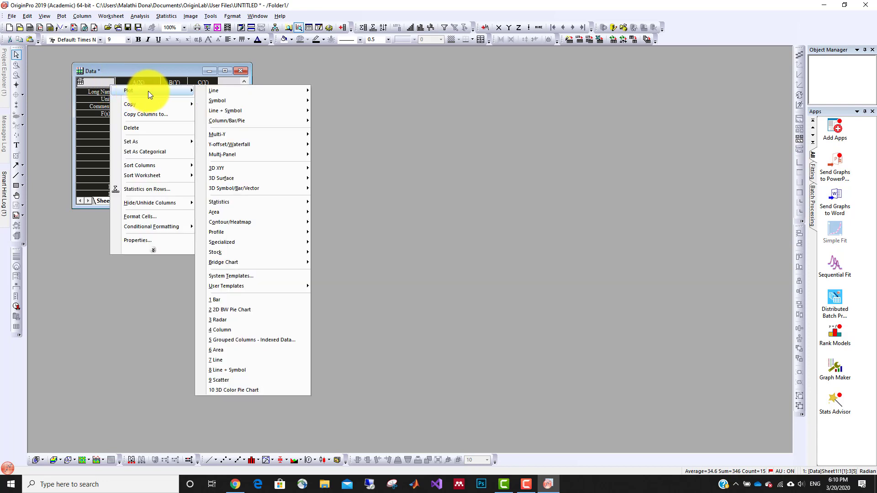
mouse_move(233, 119)
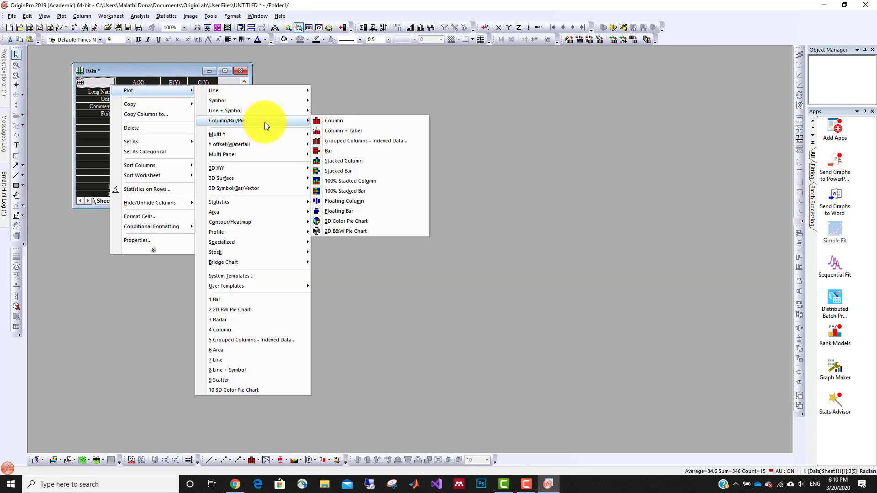
click(336, 150)
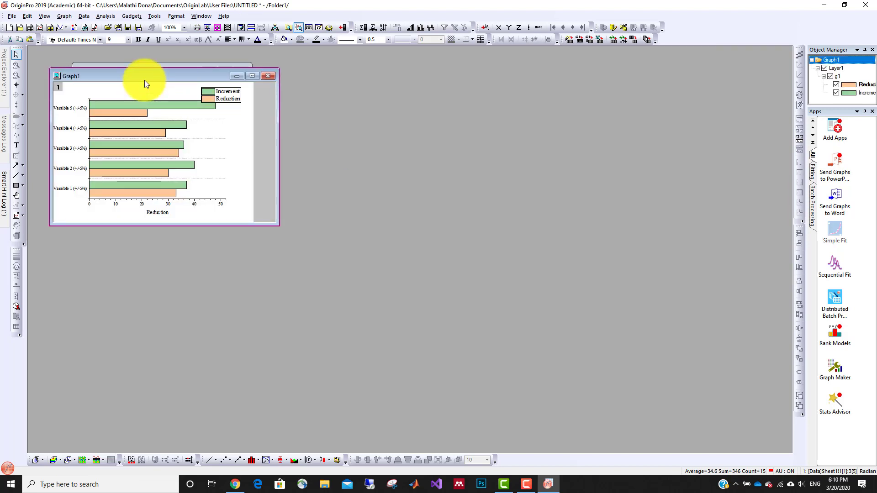
drag(143, 77, 424, 82)
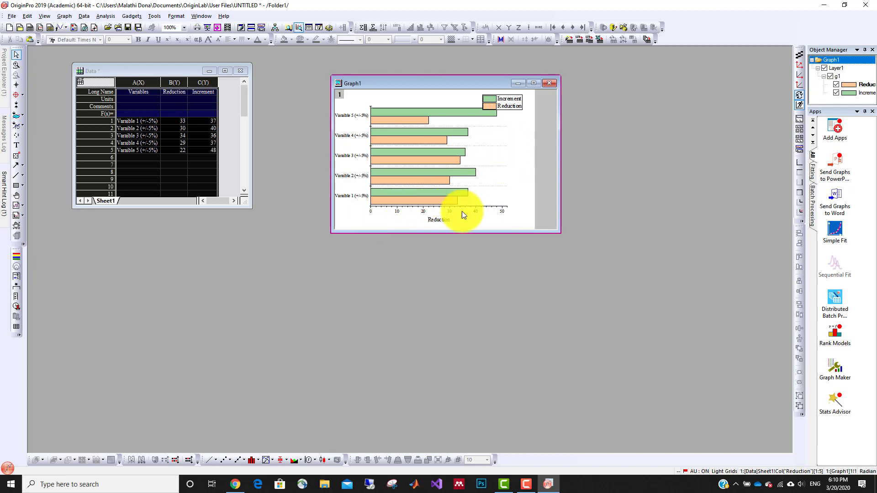
Set the left axis line's position value to 35 so the bars diverge from that baseline, and apply it.
click(422, 211)
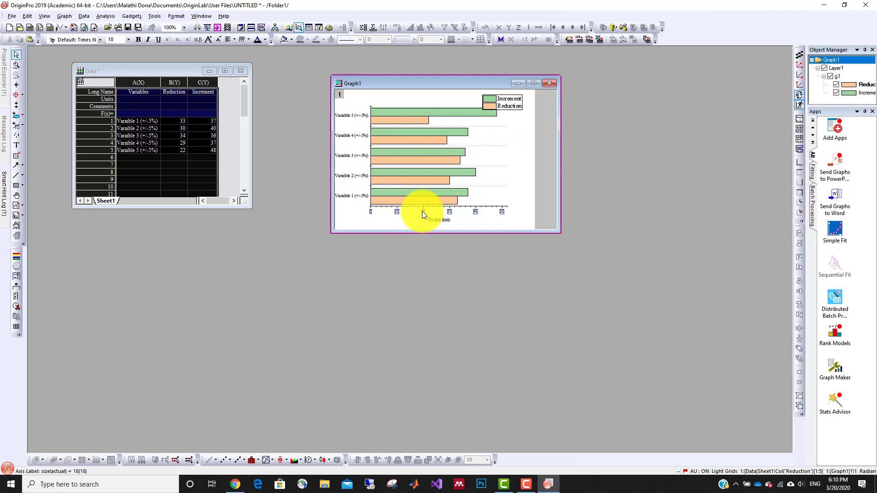
double_click(395, 212)
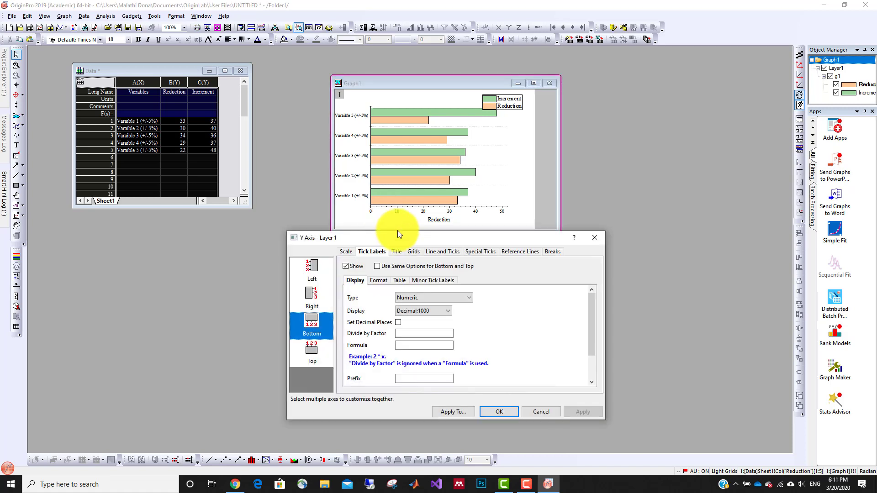
mouse_move(390, 237)
mouse_down()
mouse_move(334, 269)
mouse_move(406, 254)
mouse_move(397, 250)
mouse_up()
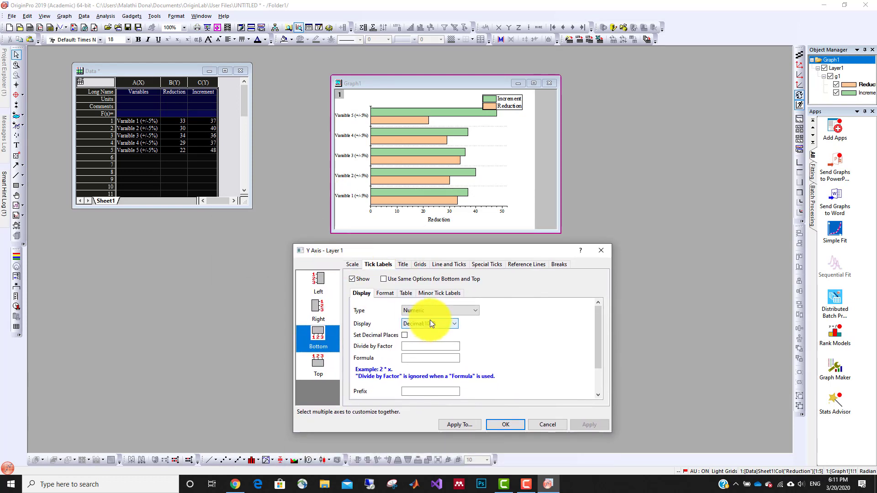
click(446, 267)
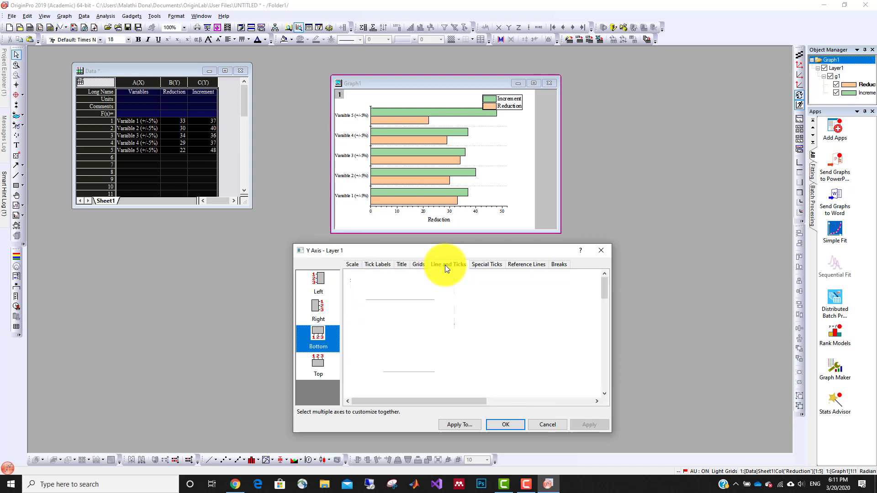
click(323, 280)
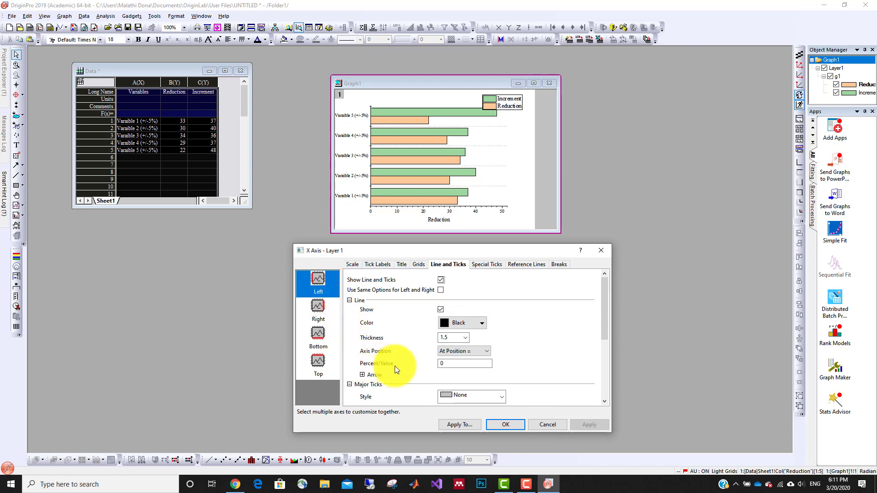
click(451, 364)
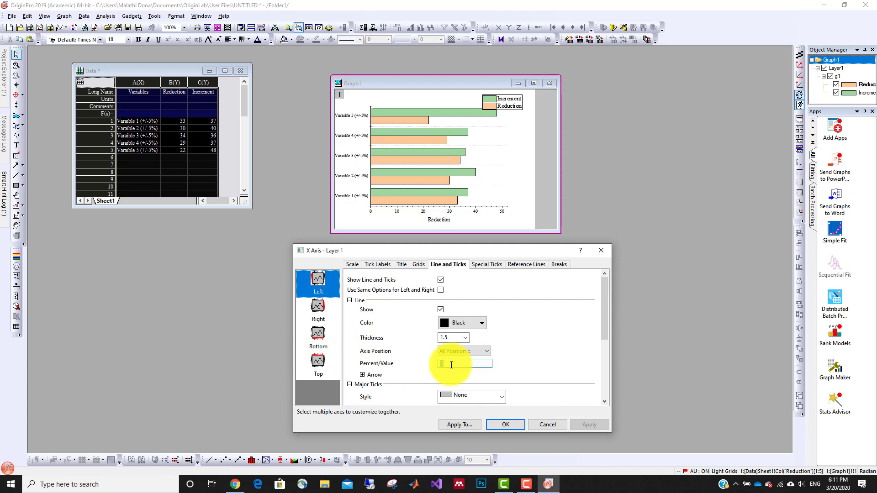
text(35)
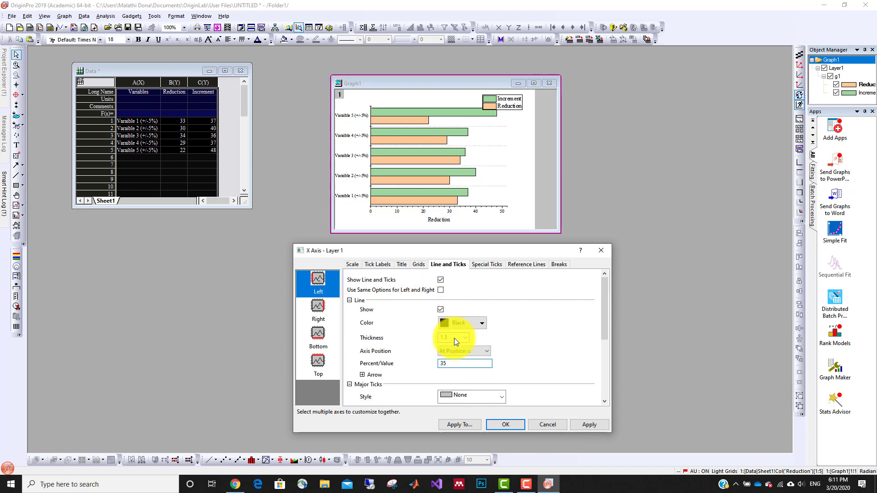
click(593, 425)
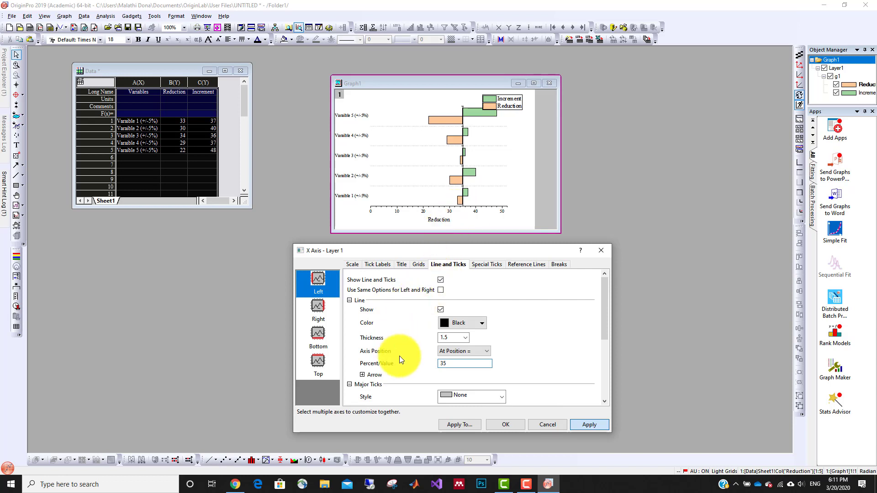
key(Return)
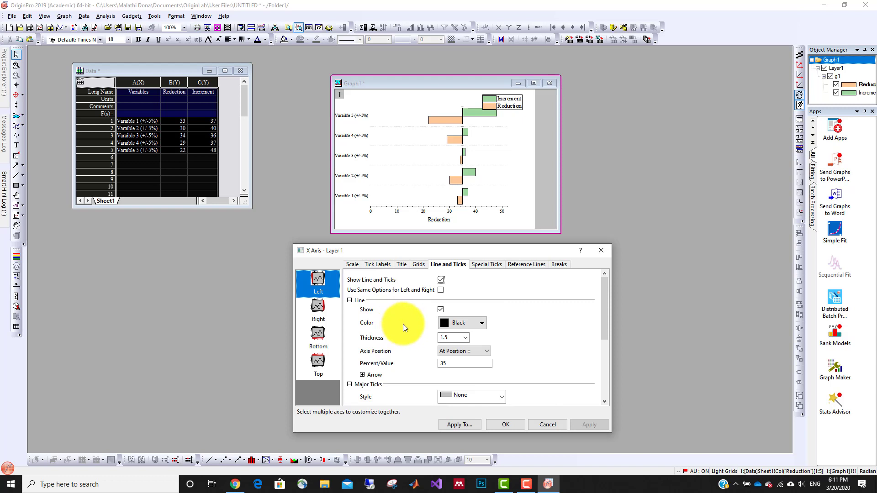
Set the horizontal axis scale to start from 18 and apply it.
click(352, 265)
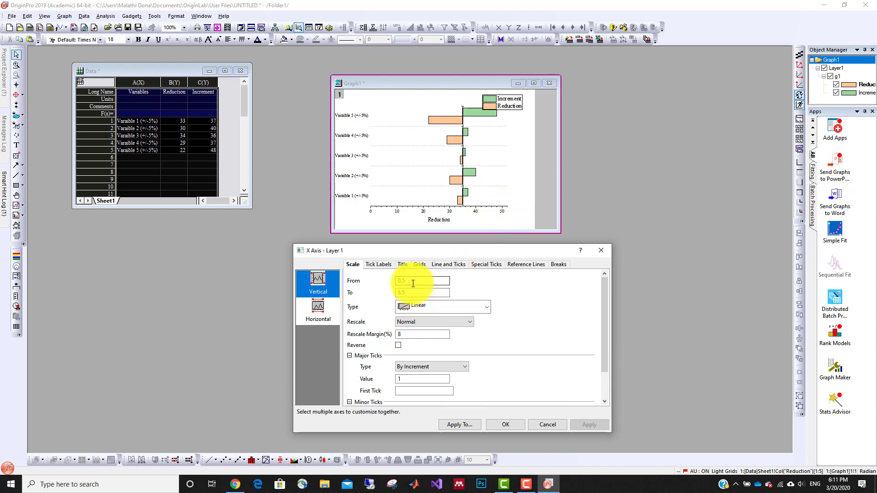
click(320, 306)
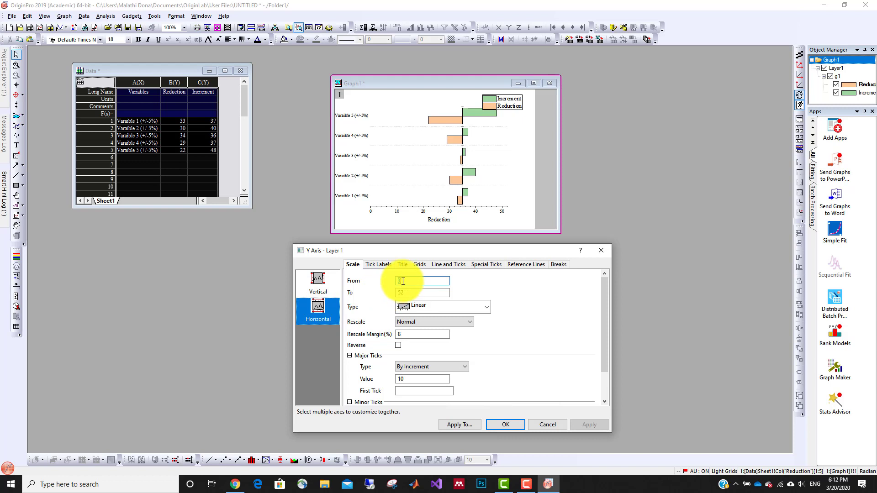
drag(402, 282, 399, 282)
text(18)
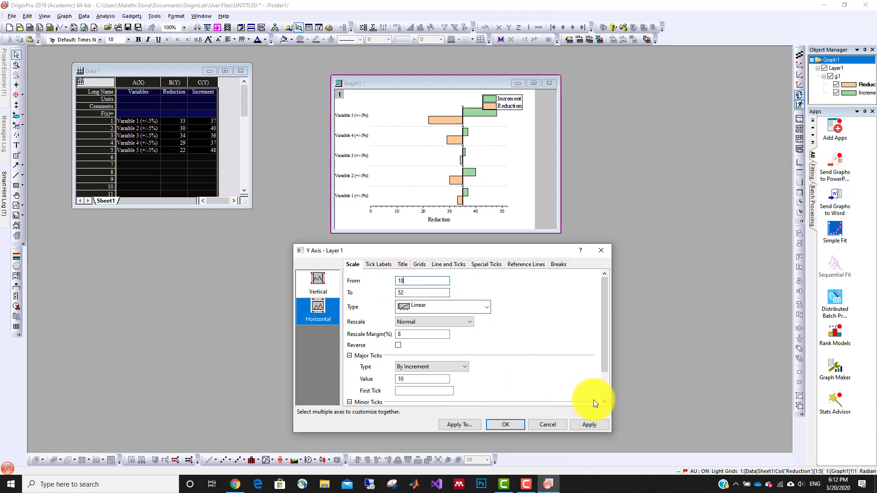
click(593, 423)
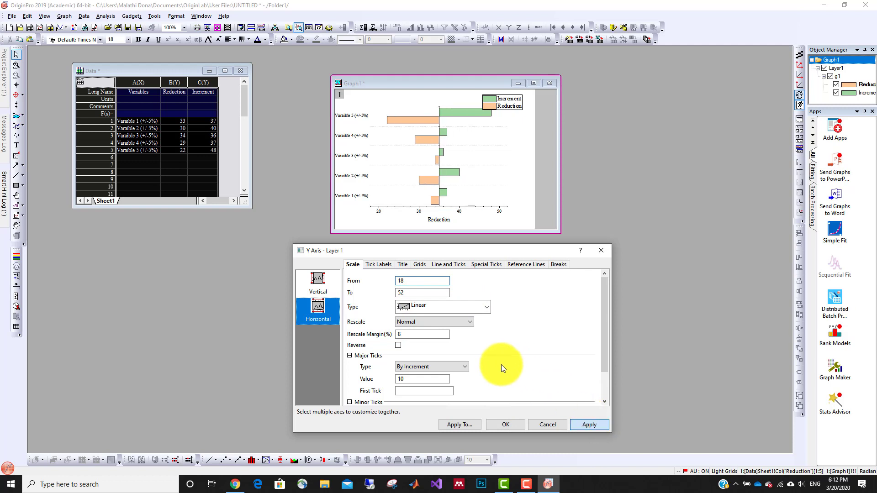
key(Return)
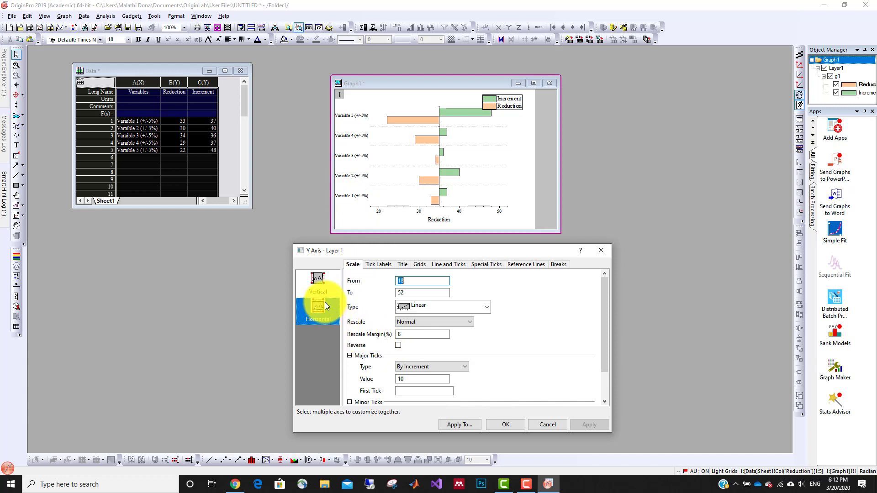
Reverse the vertical axis scale of the bar chart and apply it.
click(320, 280)
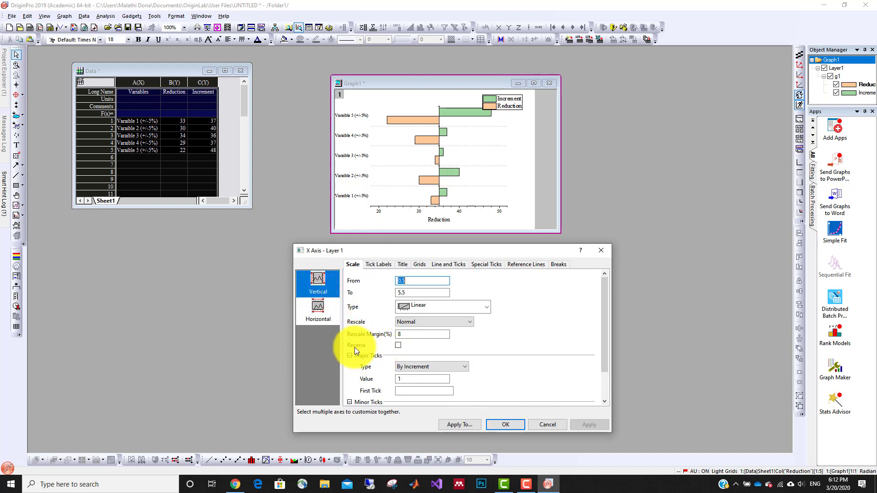
click(398, 346)
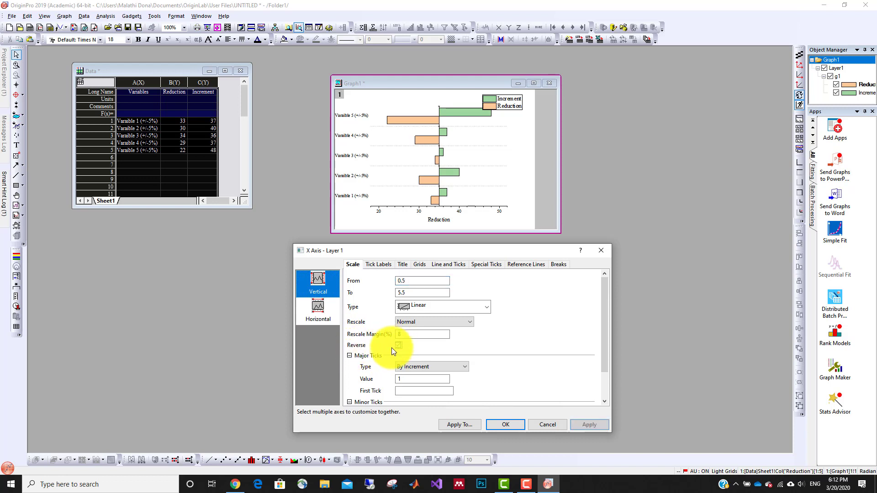
click(575, 425)
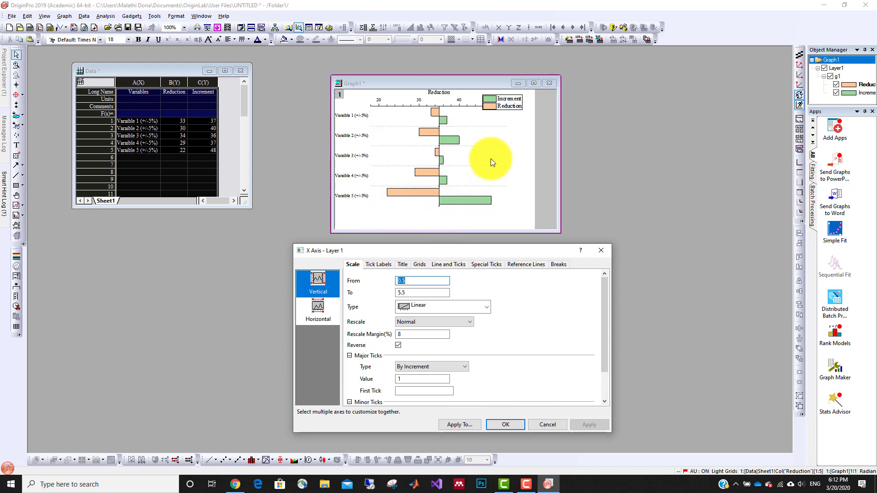
click(506, 106)
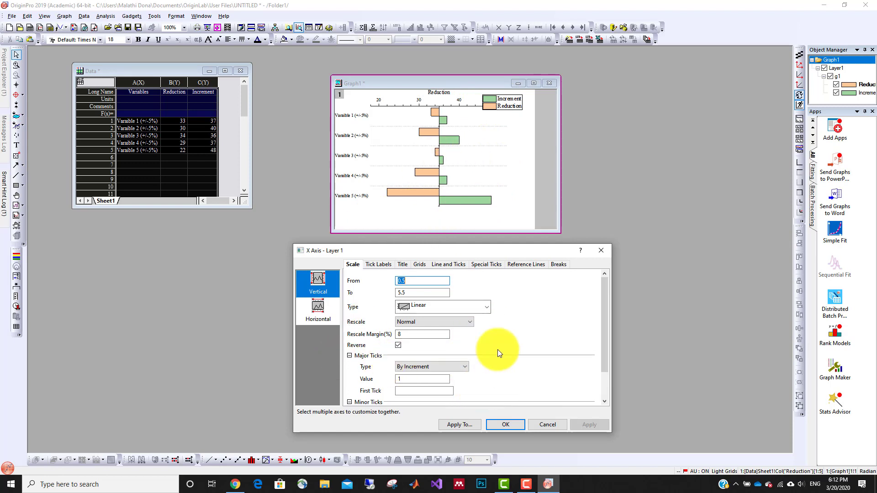
Set the horizontal axis major tick increment to 5 and the minor tick count to 0, and apply both.
drag(473, 248, 481, 241)
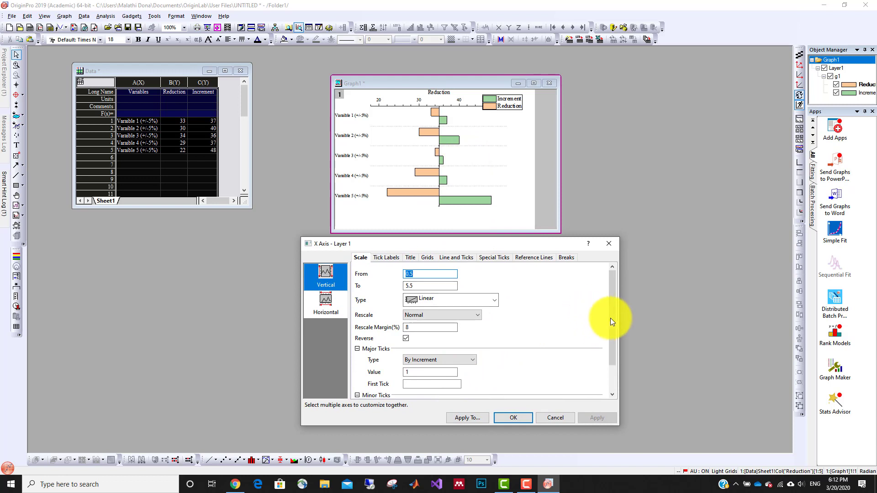
scroll(612, 329, down, 2)
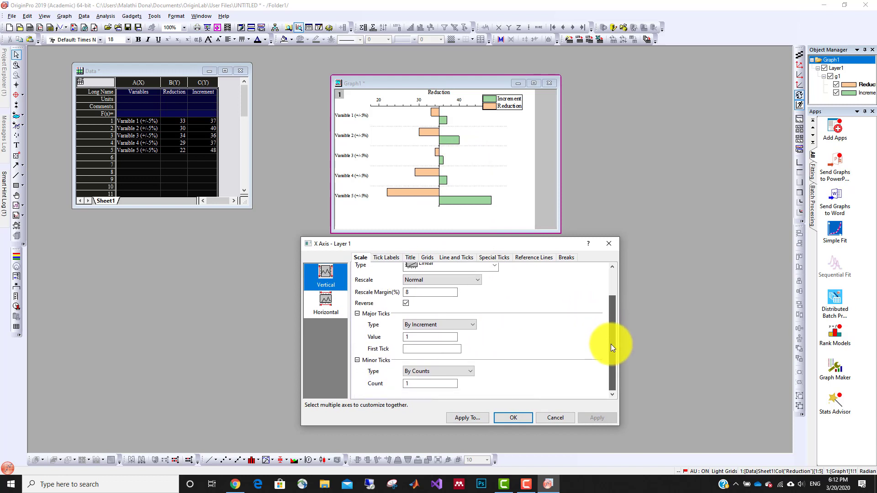
click(326, 300)
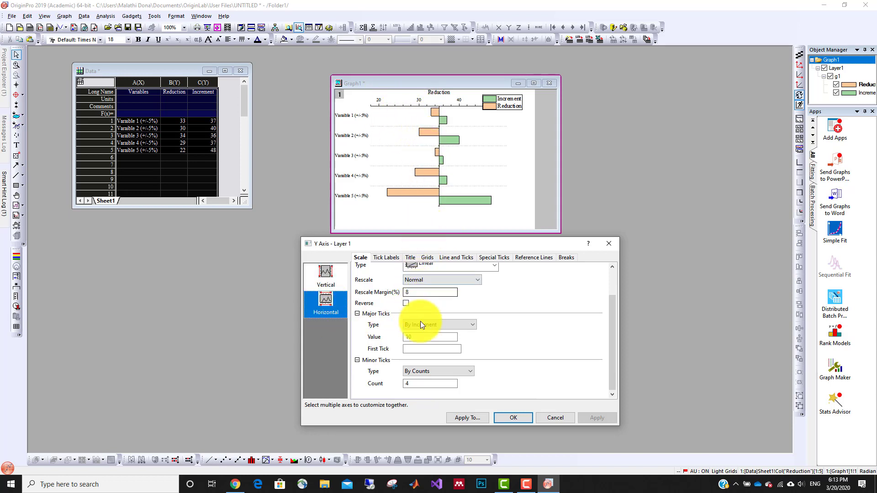
double_click(421, 338)
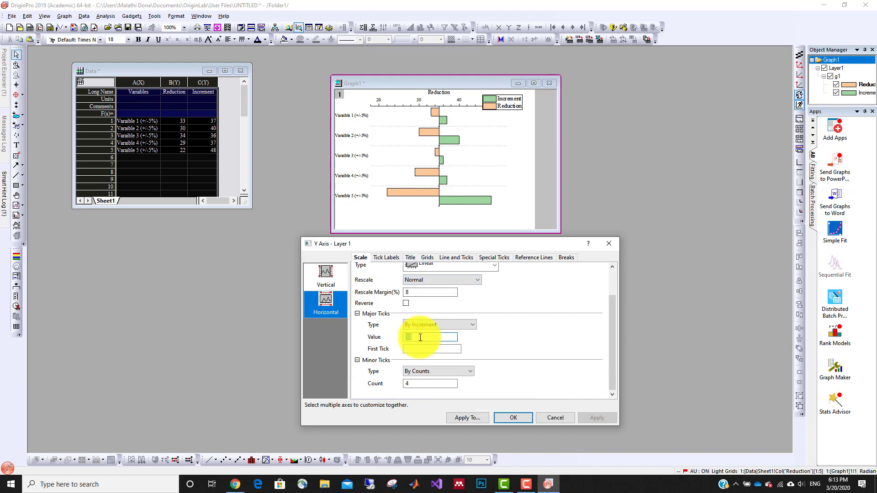
text(5)
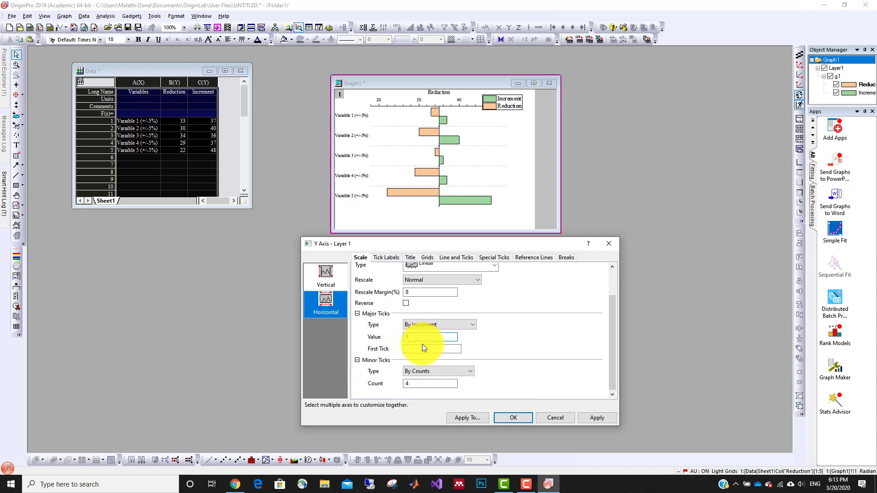
double_click(419, 384)
text(0)
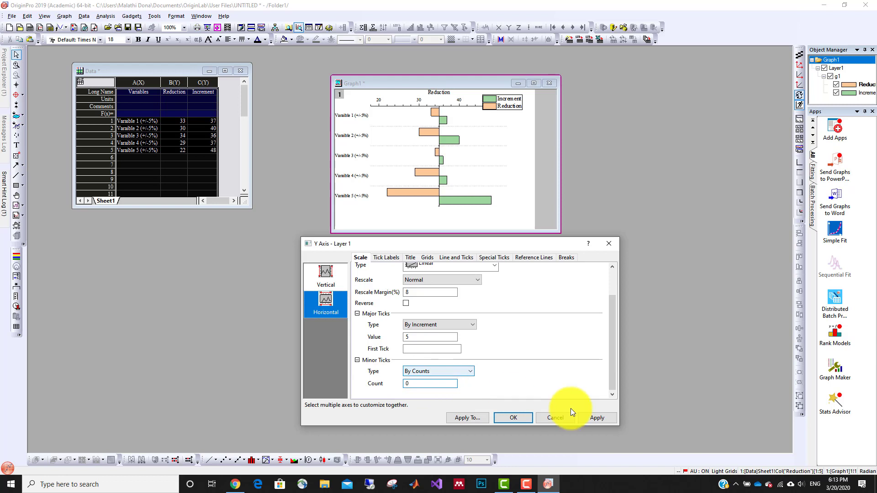
click(592, 418)
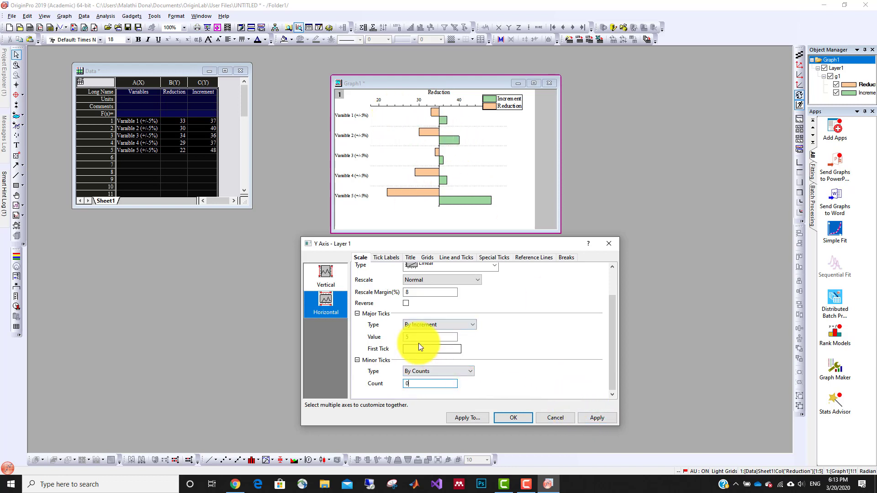
click(611, 418)
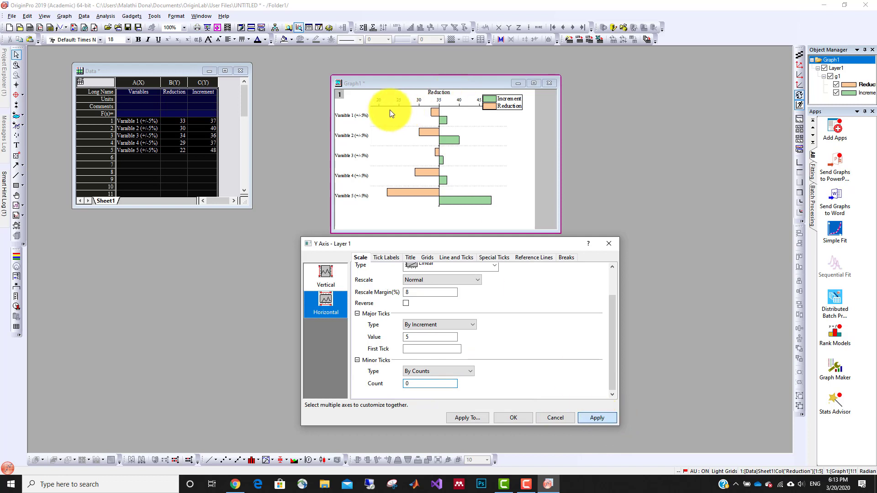
key(Return)
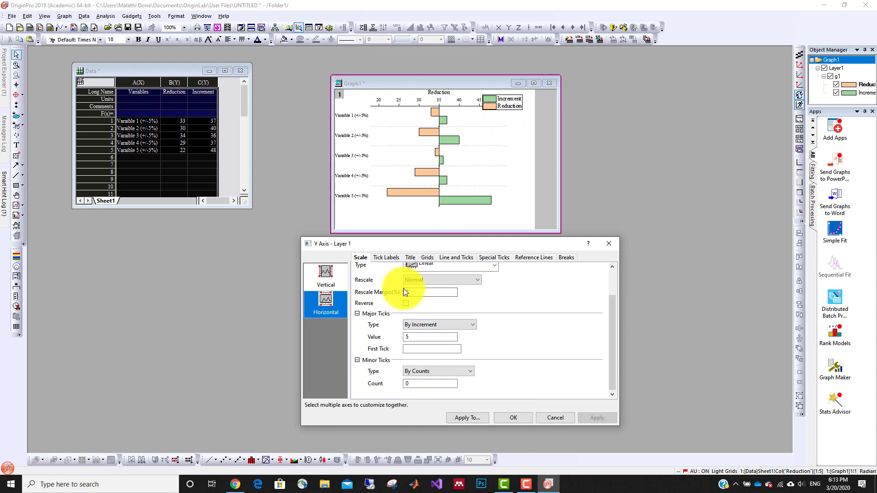
Show the vertical major grid lines on the bar chart with the Dash style and apply the change.
click(429, 257)
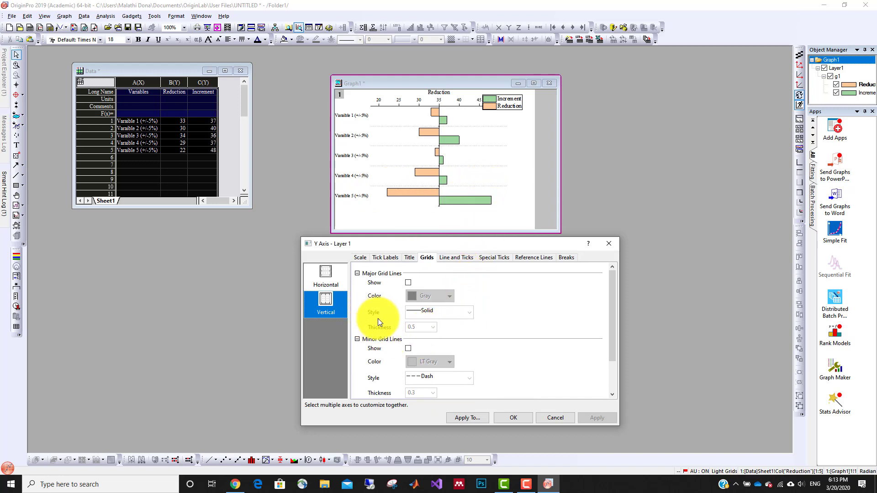
drag(448, 244, 454, 245)
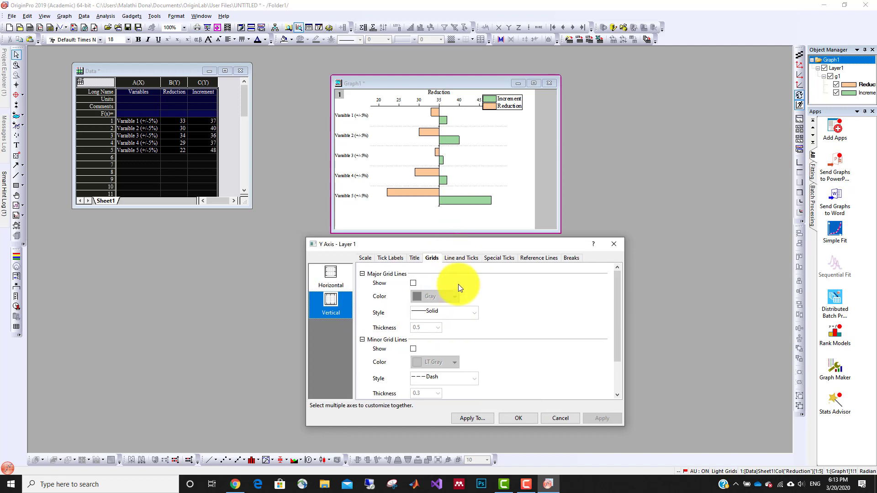
click(413, 283)
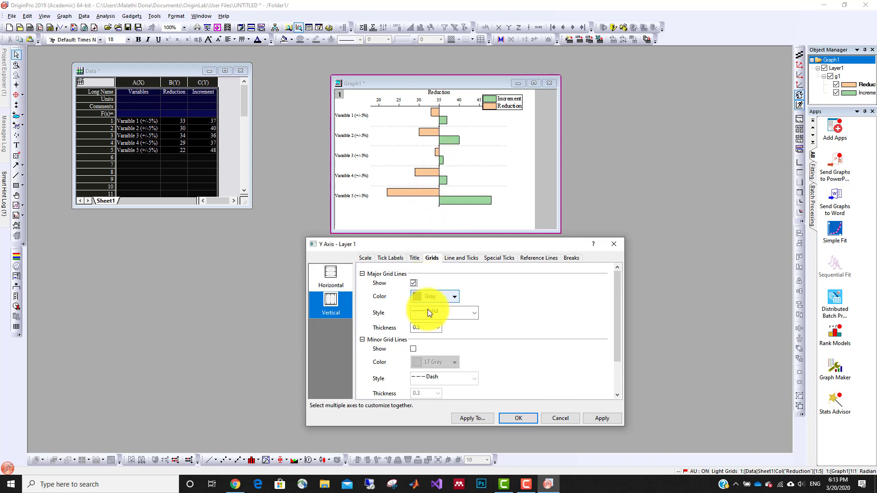
click(475, 313)
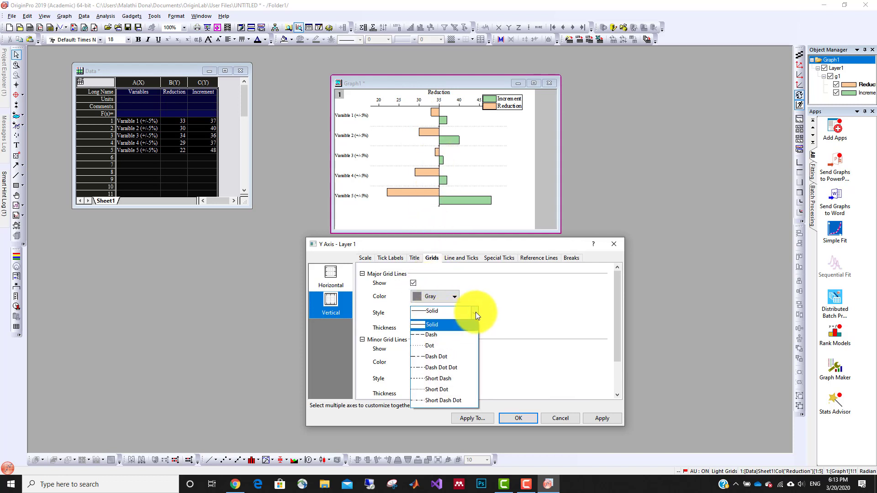
click(440, 336)
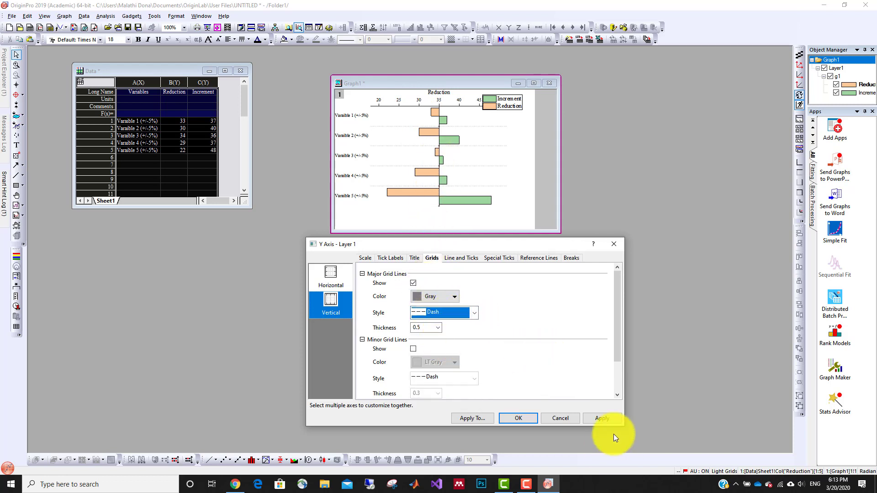
click(603, 419)
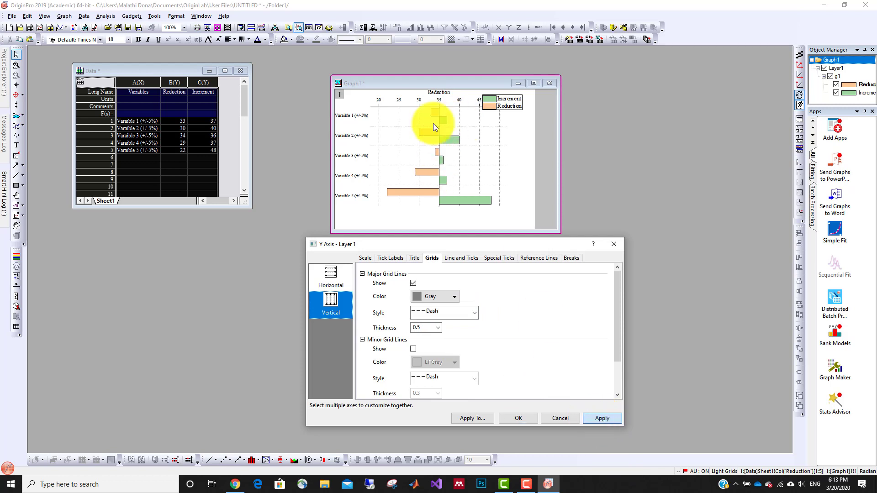
Turn off the horizontal minor grid lines, apply the change and close the axis settings.
click(329, 278)
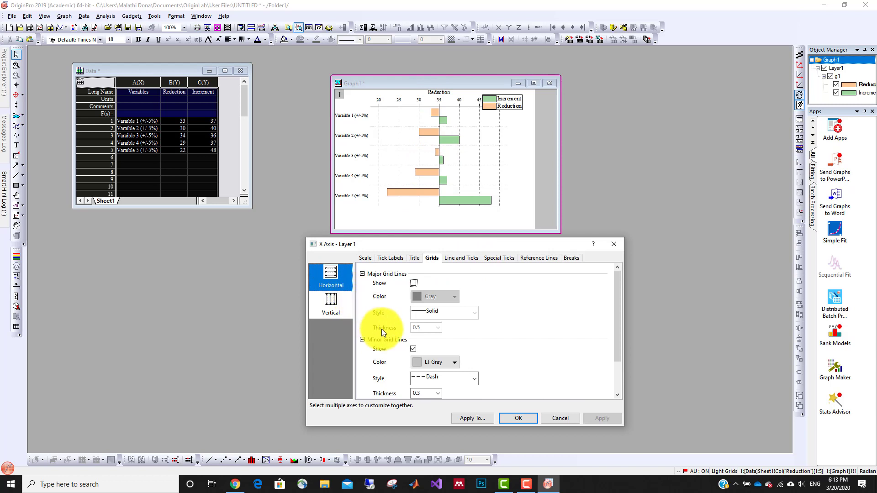
click(414, 349)
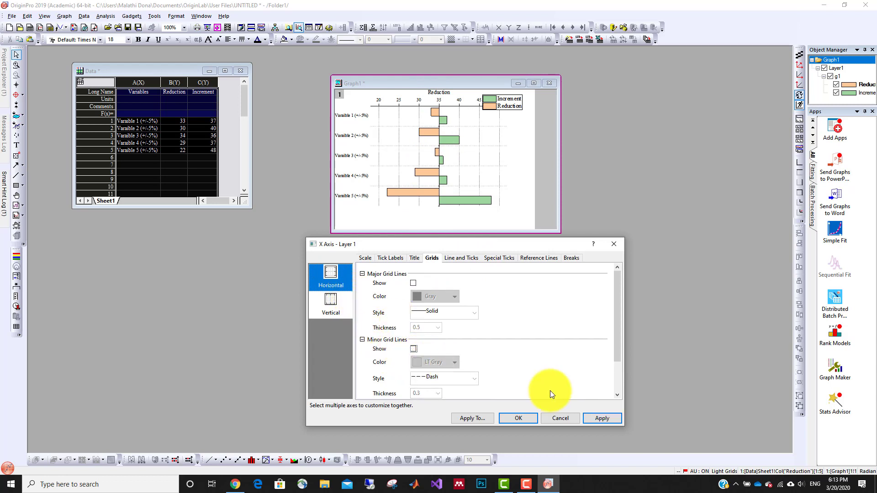
click(593, 417)
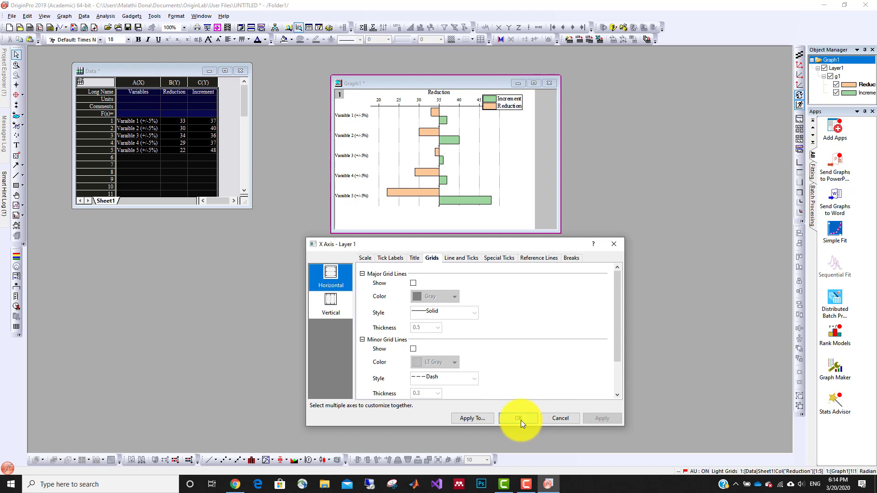
click(519, 418)
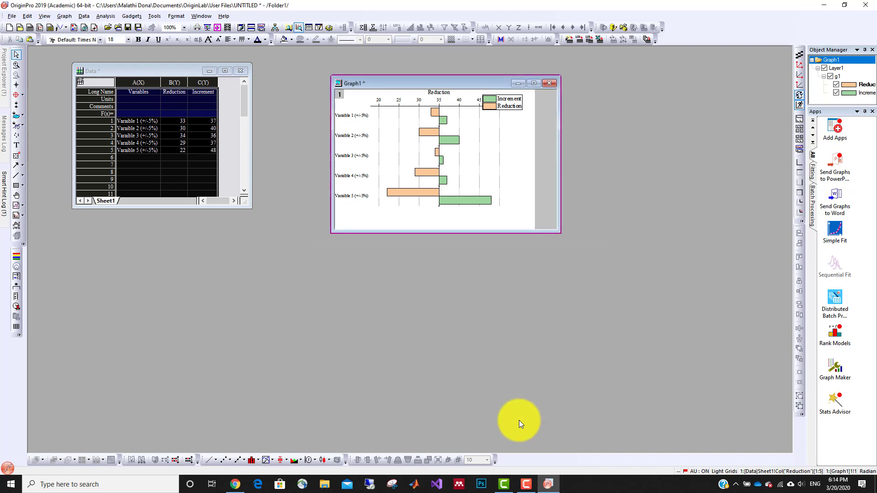
Move the legend below the Variable 5 bars, roughly centred under the 35 baseline.
drag(462, 81, 467, 96)
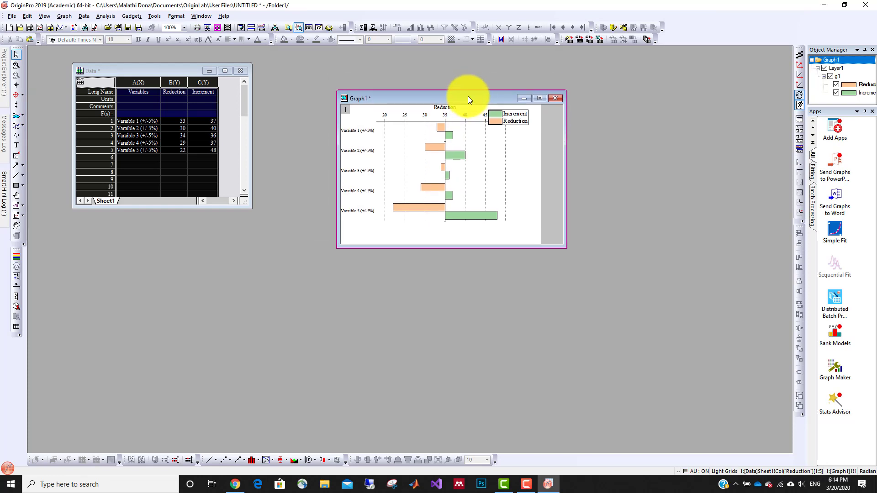
click(513, 119)
drag(513, 119, 453, 234)
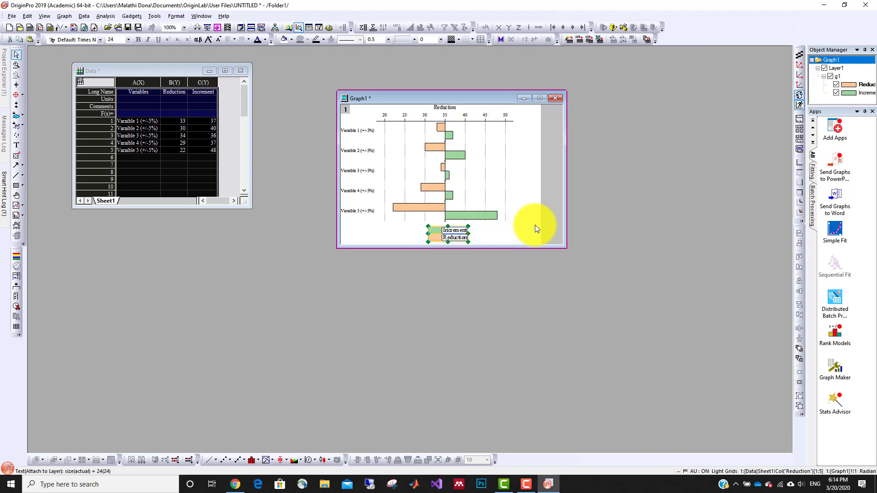
Set the grouped bars' overlap to 100% in the plot's spacing properties and apply it.
click(442, 210)
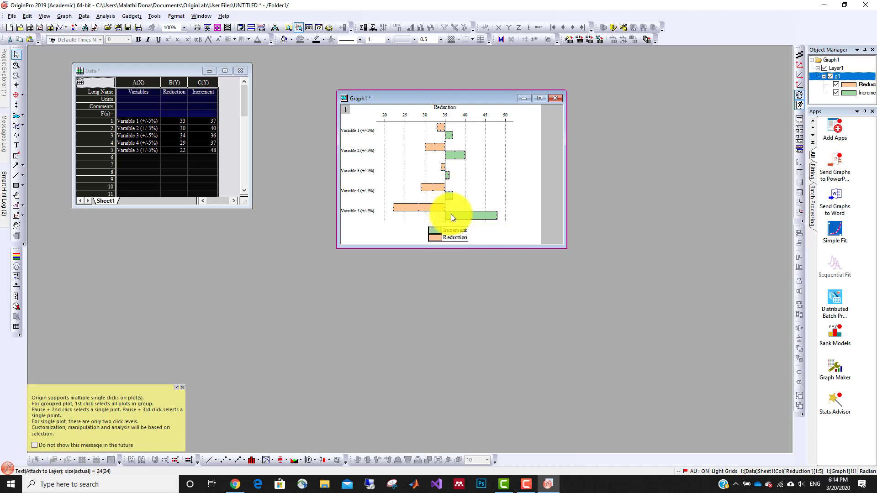
mouse_move(452, 215)
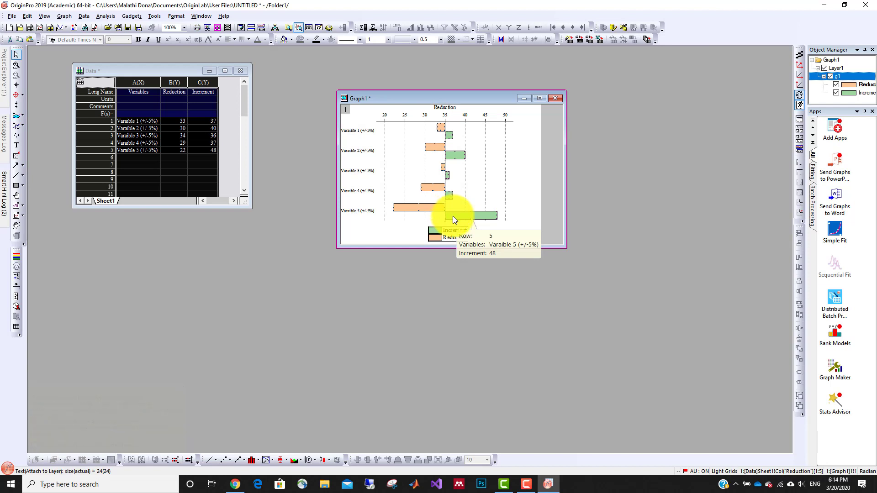
right_click(453, 216)
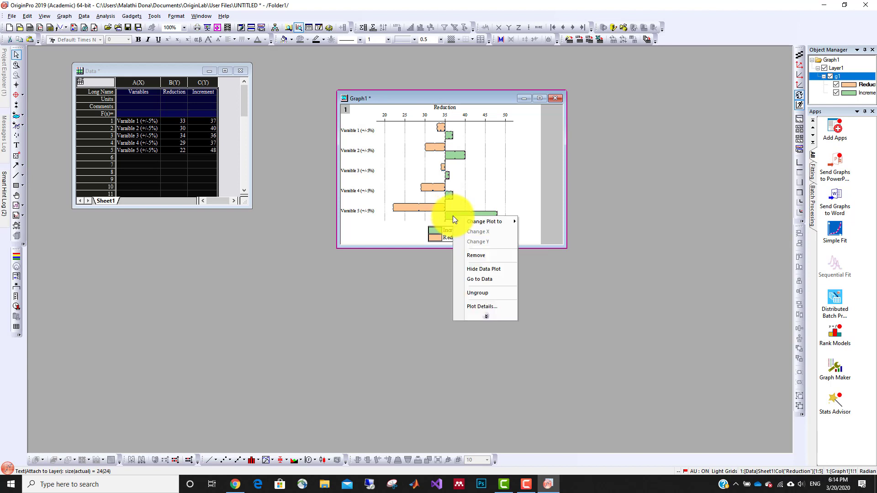
click(477, 306)
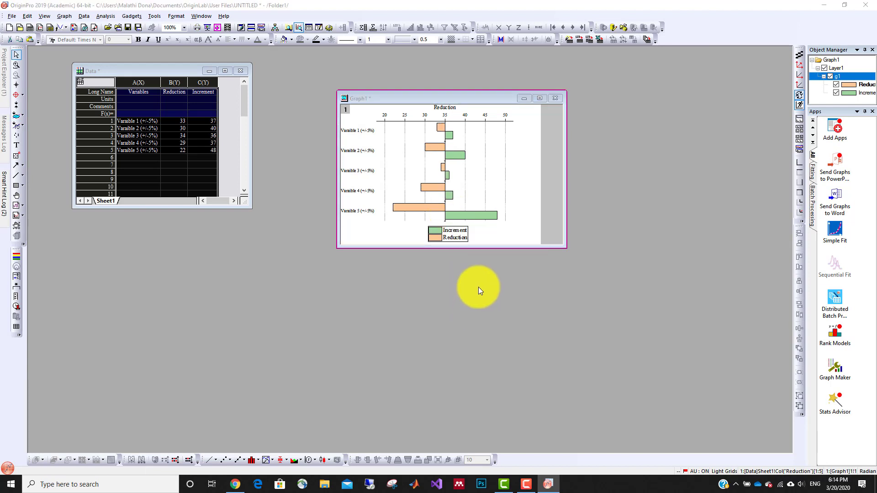
drag(451, 237, 492, 273)
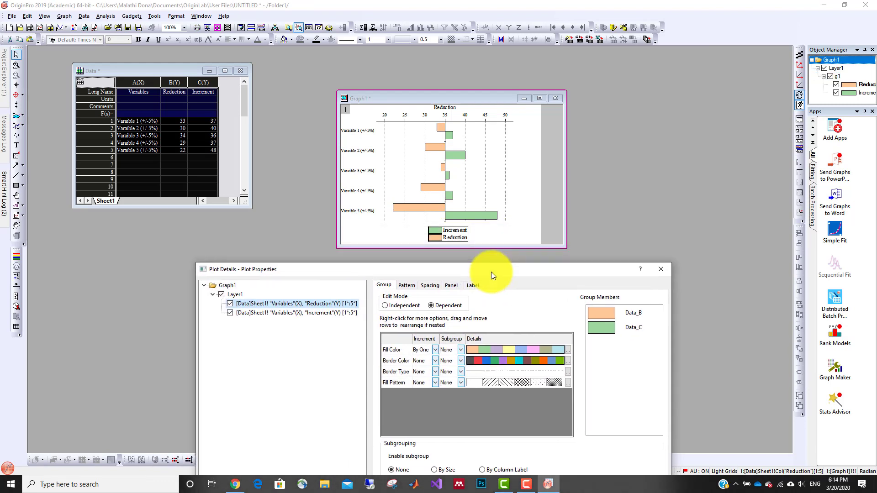
click(427, 287)
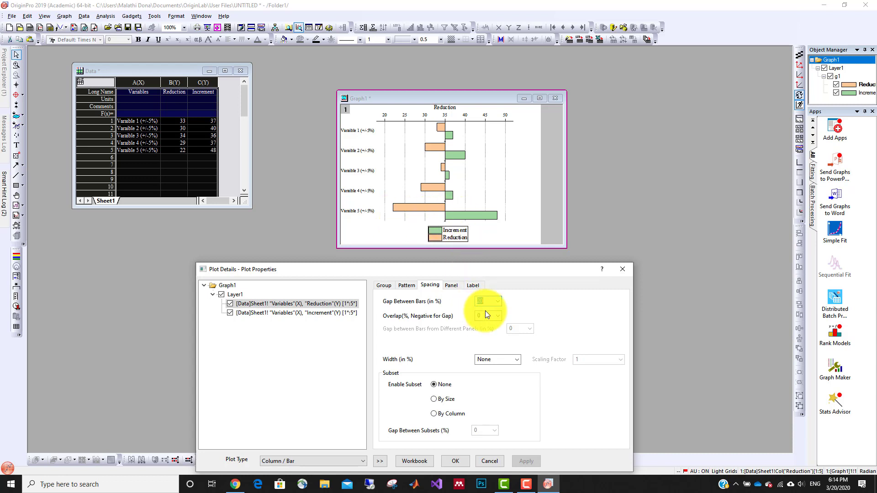
click(498, 316)
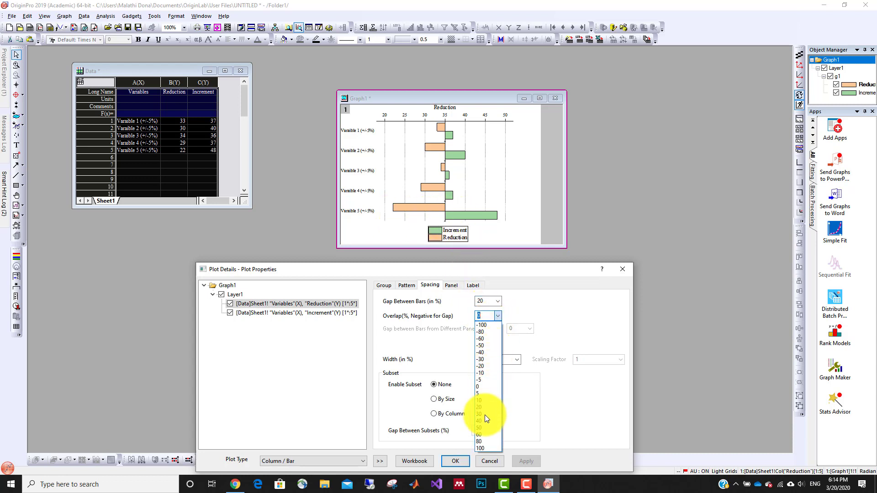
click(487, 448)
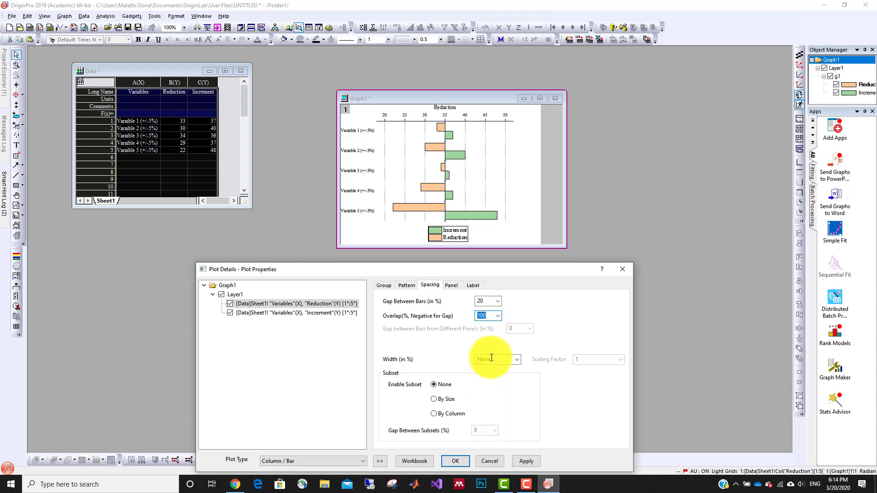
click(526, 463)
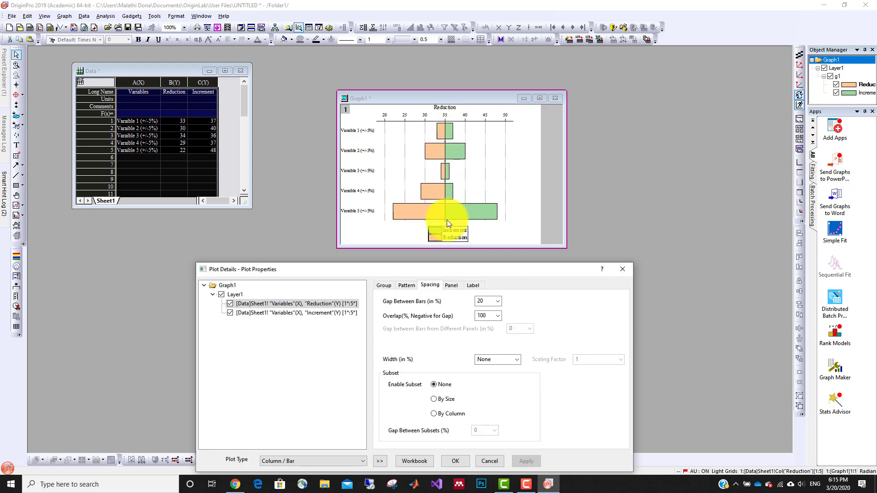
Set the gap between bars to 40% and apply it.
click(497, 301)
click(481, 345)
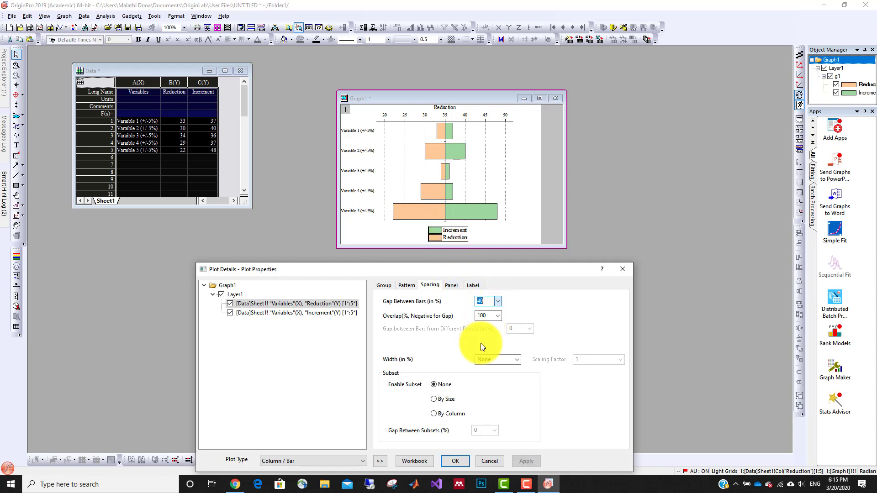
click(523, 460)
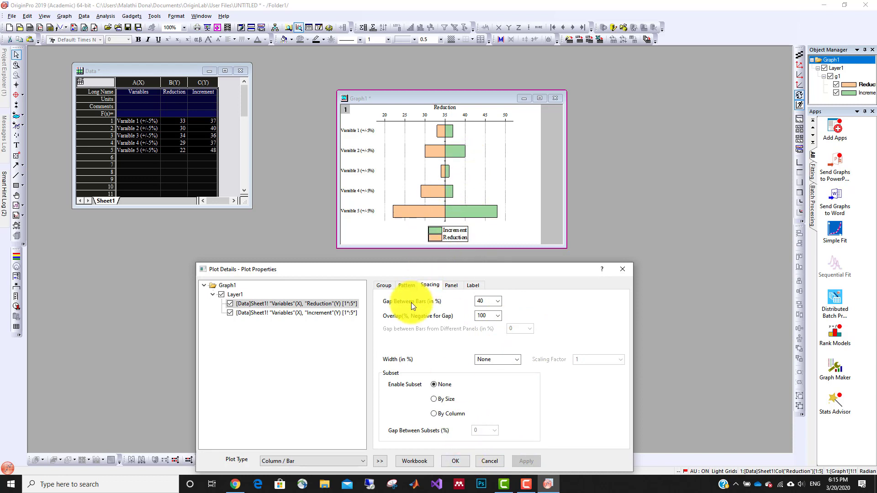
Examine the bars' border and fill pattern options, including the fill colour choices, and close the plot properties.
click(402, 286)
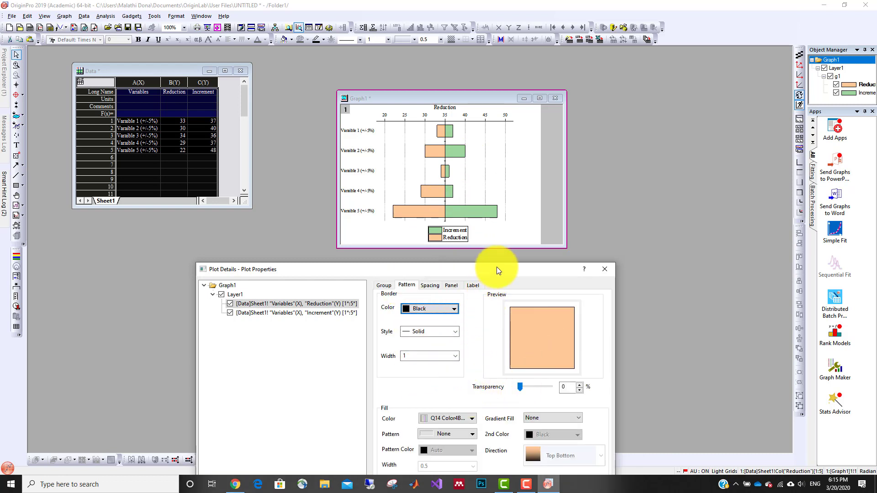
drag(497, 270, 496, 223)
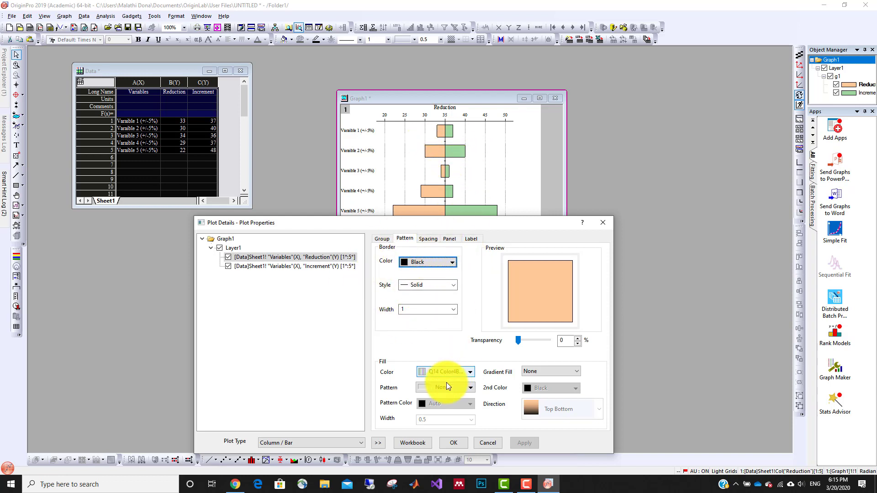
click(468, 372)
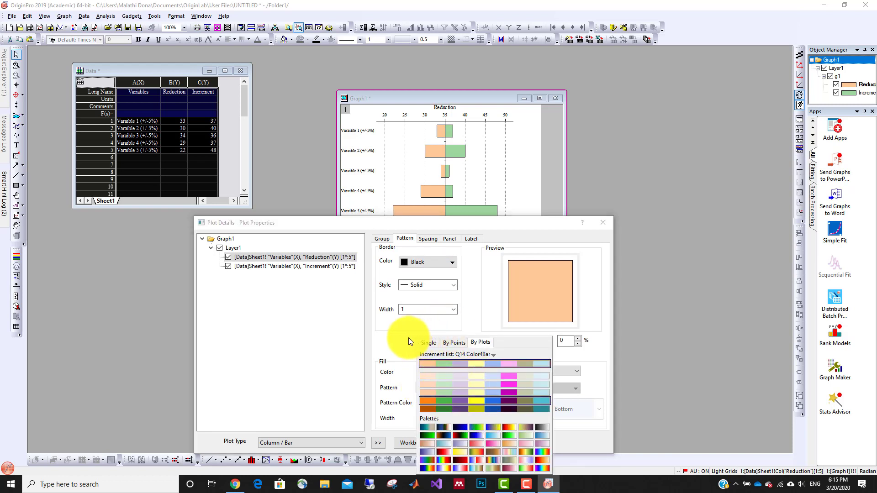
click(408, 339)
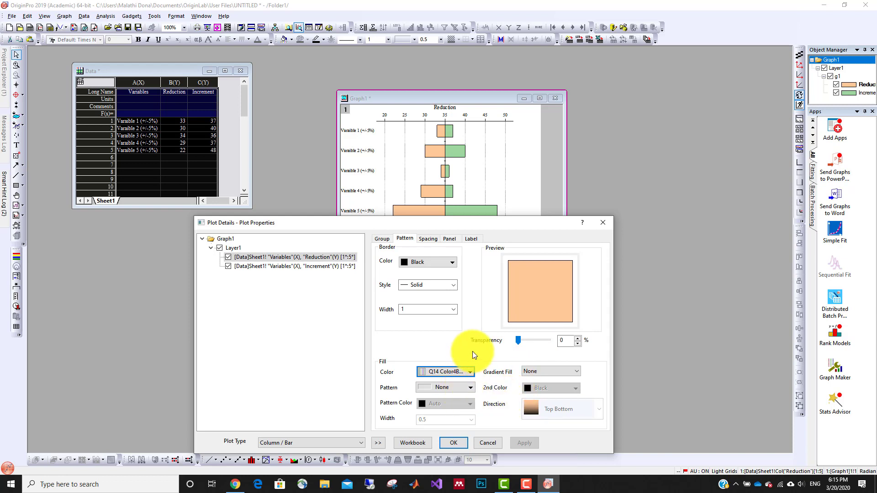
drag(487, 224, 492, 172)
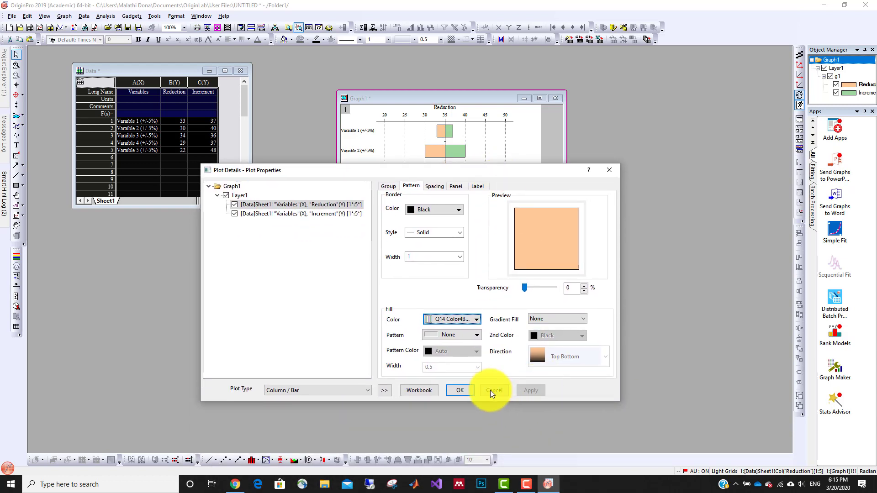
click(463, 390)
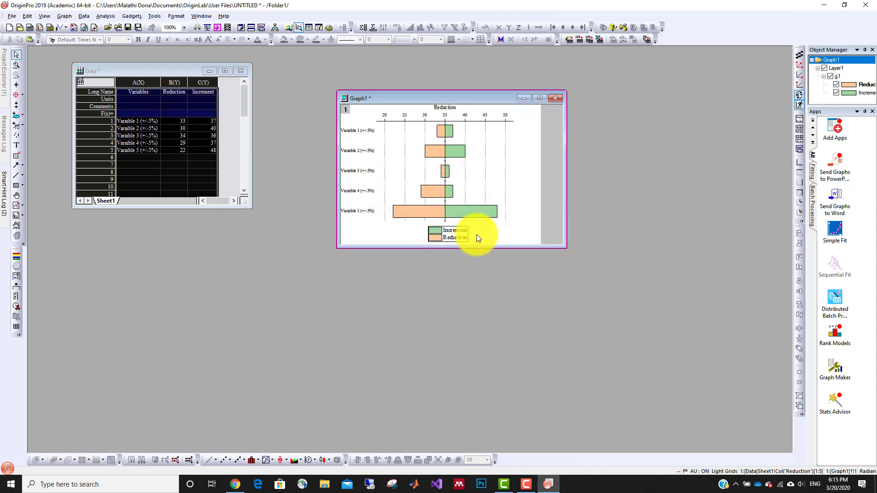
Reduce the graph layer's height in two stages by raising its lower edge, keeping its width, and deselect the layer.
click(481, 191)
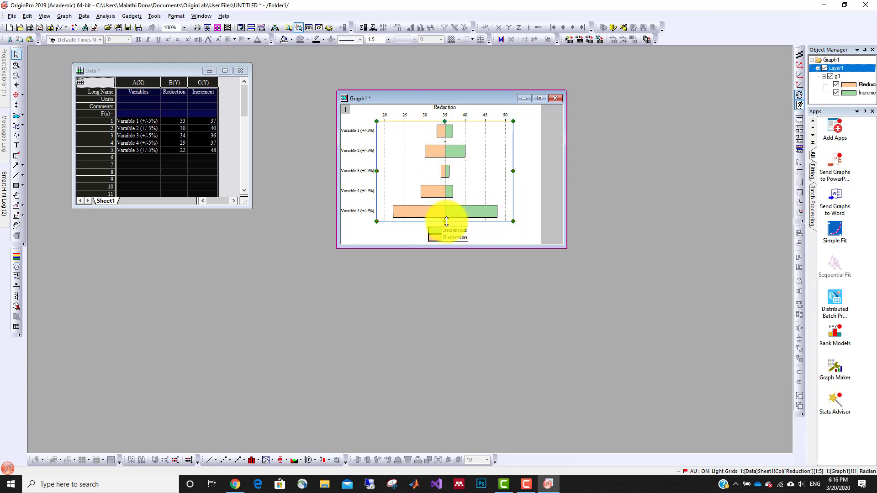
drag(444, 222, 444, 195)
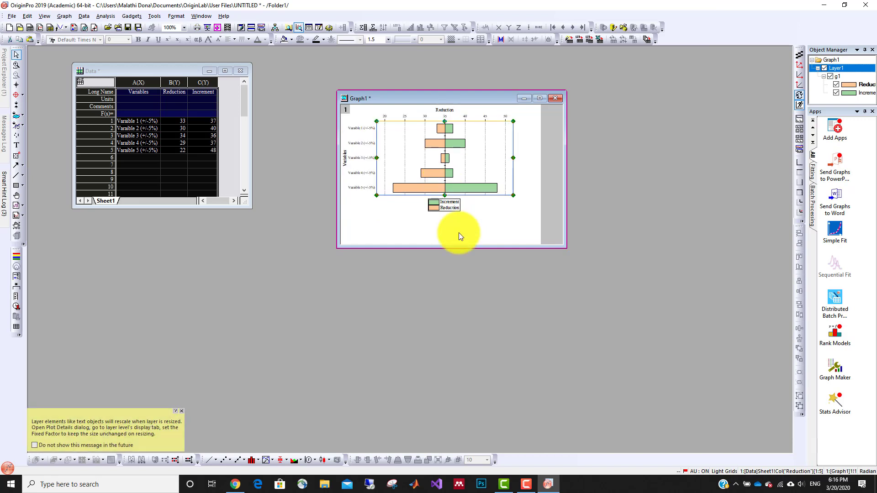
click(446, 194)
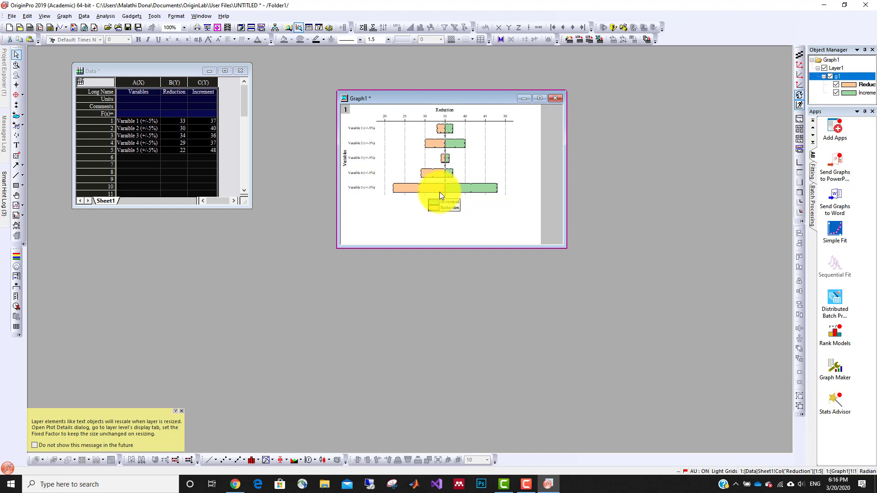
click(473, 178)
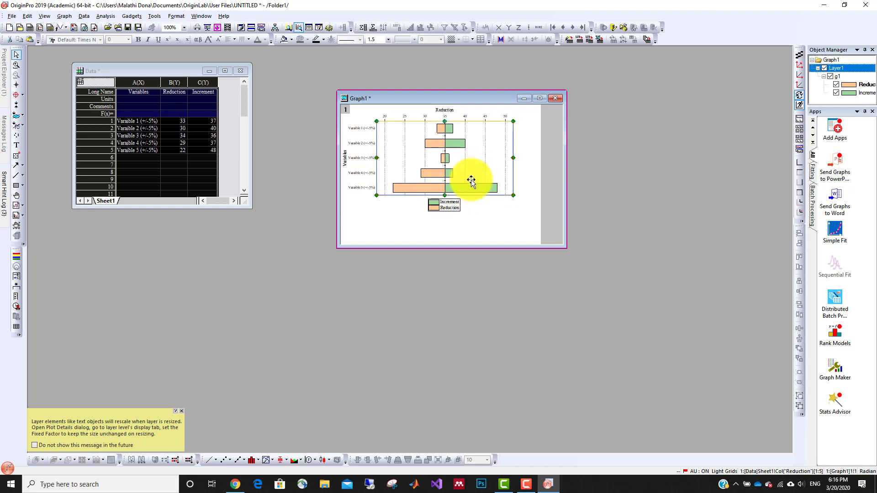
drag(449, 185, 447, 182)
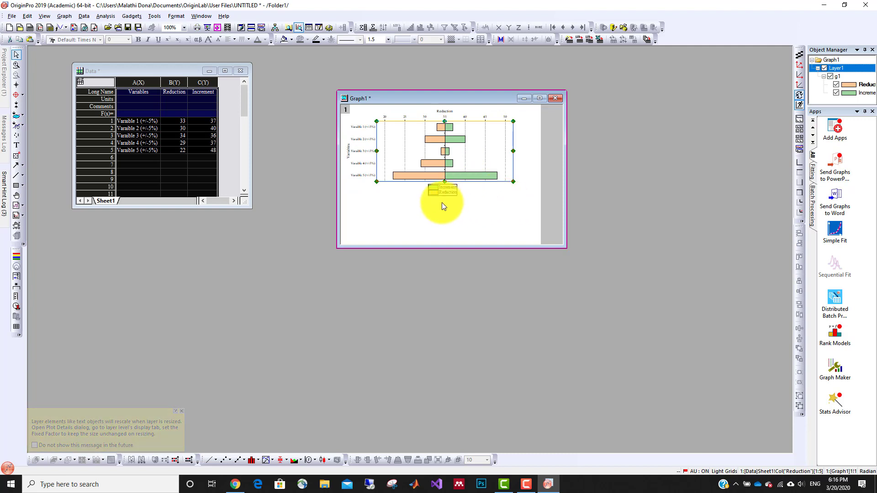
click(411, 204)
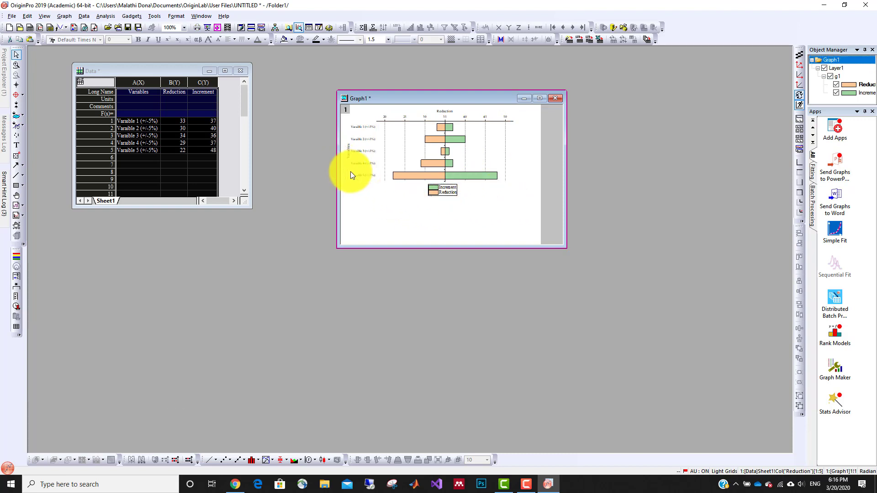
Move the whole graph layer slightly to the right on the page to leave more room for the variable labels.
click(358, 177)
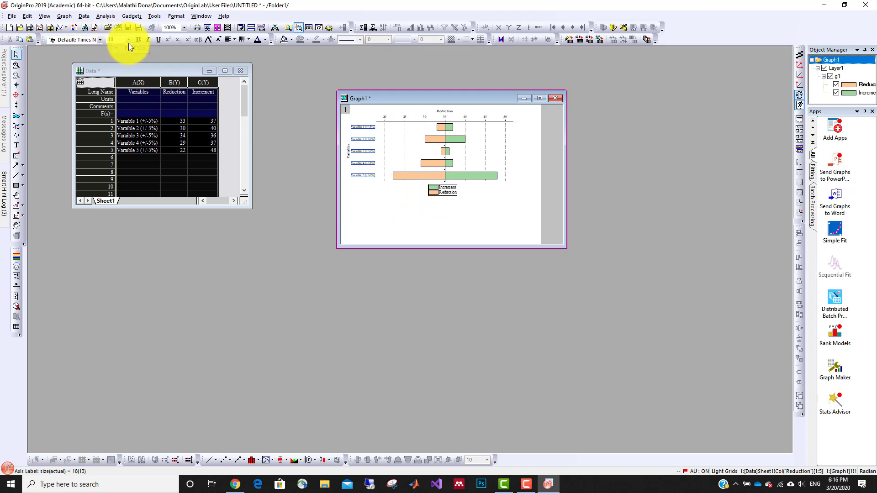
click(485, 145)
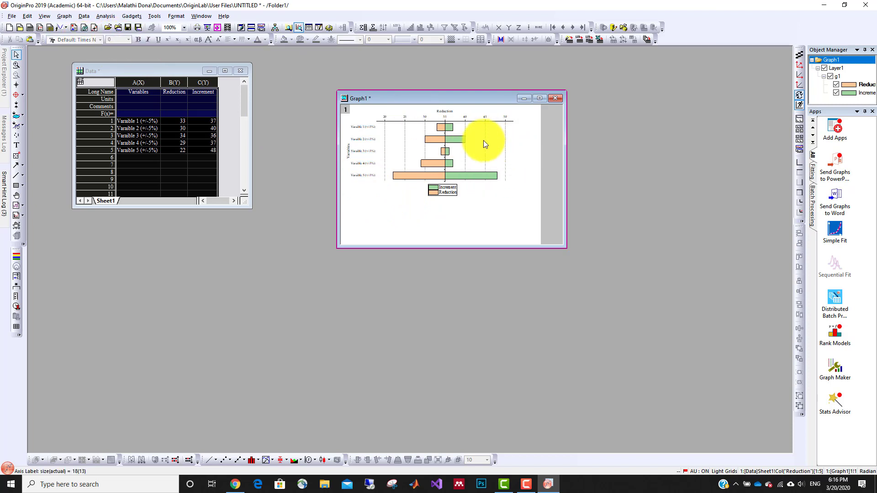
click(409, 147)
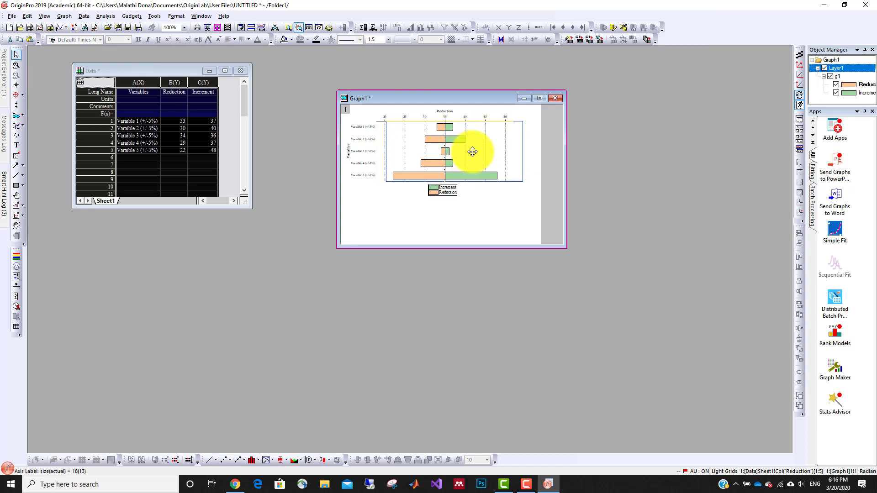
mouse_move(473, 151)
mouse_down()
mouse_move(497, 149)
mouse_move(485, 151)
mouse_up()
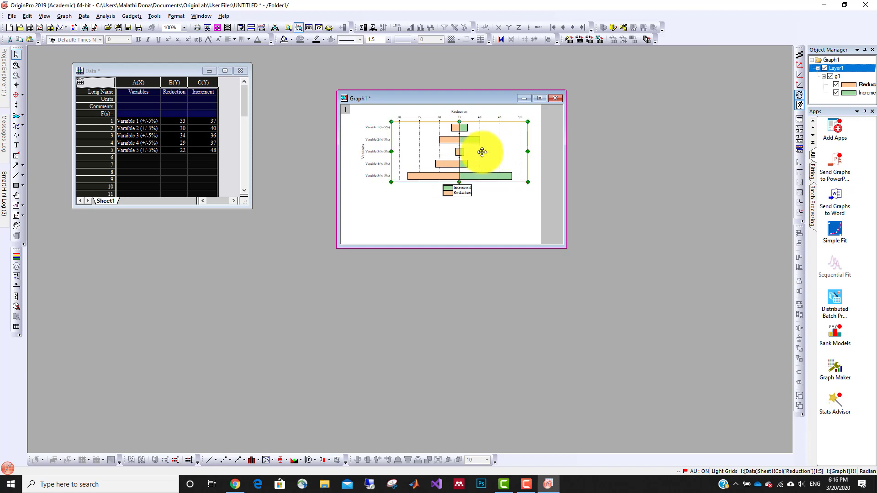
Set the font size of the variable-name tick labels to 26.
click(379, 164)
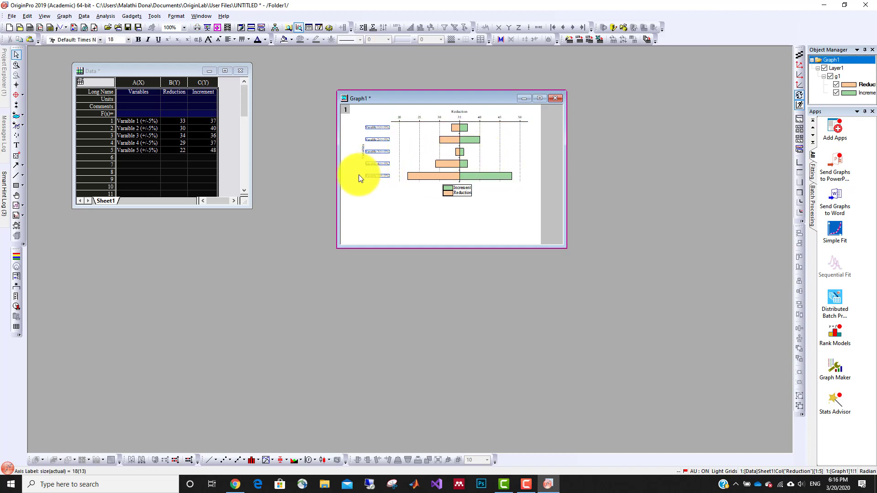
click(129, 40)
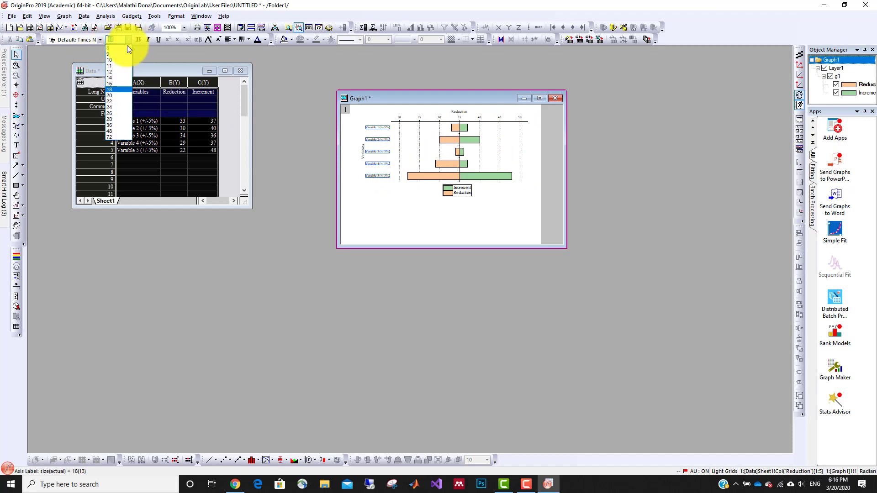
click(113, 113)
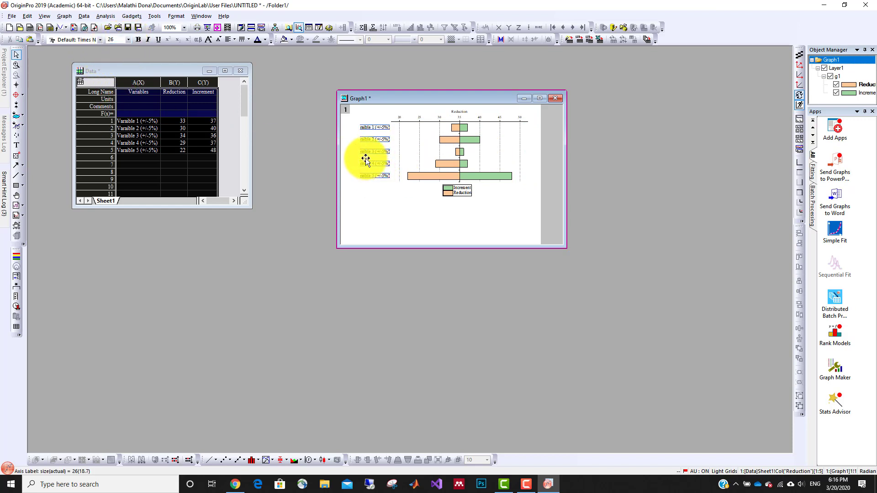
click(461, 111)
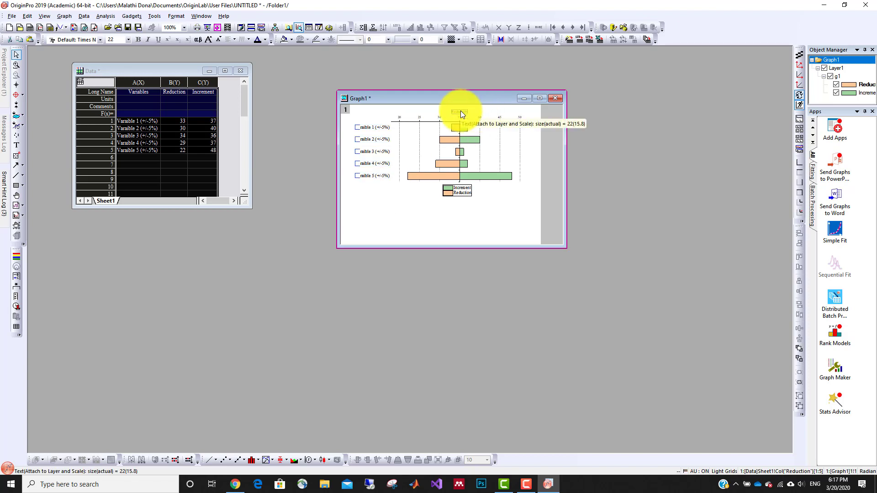
key(Delete)
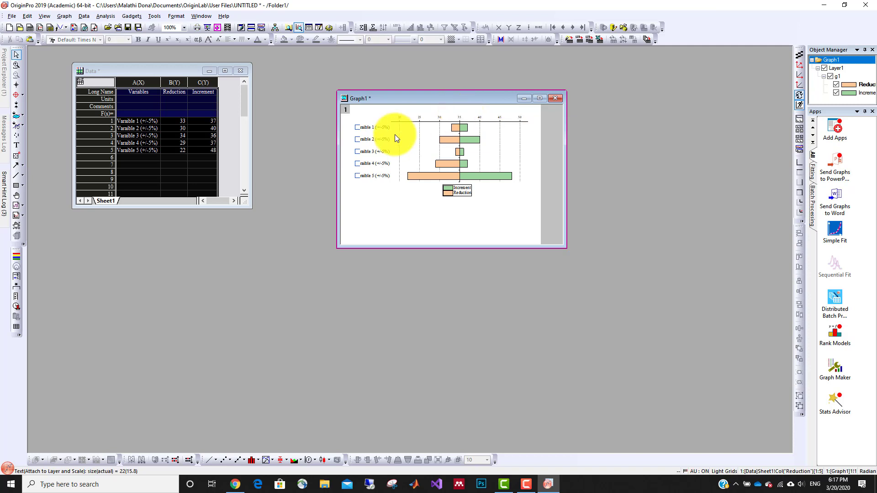
key(ctrl+z)
Replace the value axis title "Reduction" above the chart with "LCOE ($ cents/kWh)".
click(457, 113)
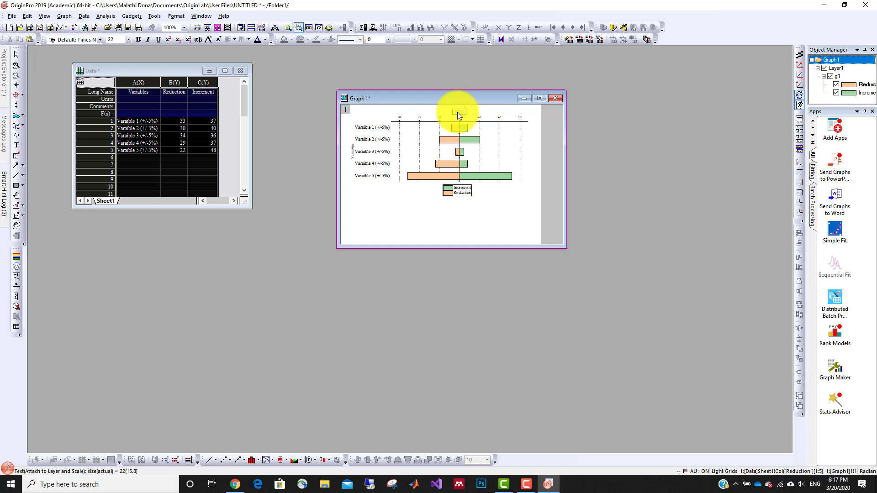
double_click(457, 113)
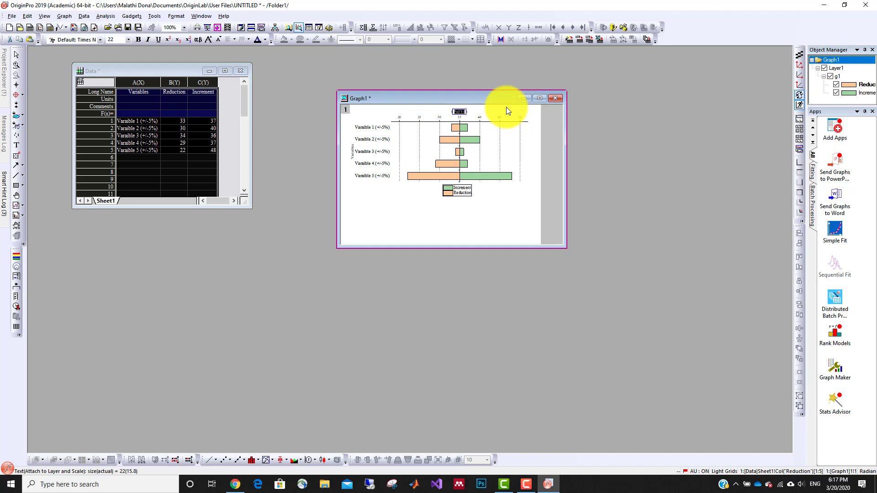
text(LCOE ($ cents/kWh))
click(546, 159)
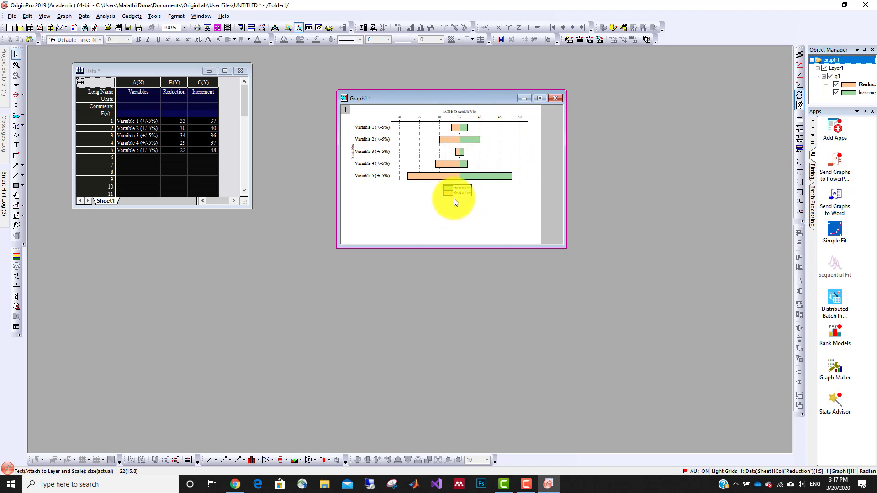
Delete the "Variables" title of the category axis and maximize the graph window.
click(354, 155)
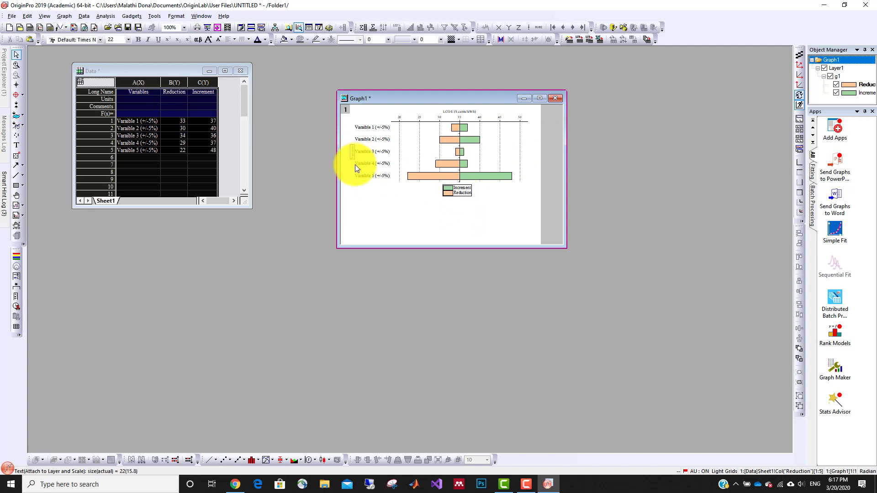
click(355, 164)
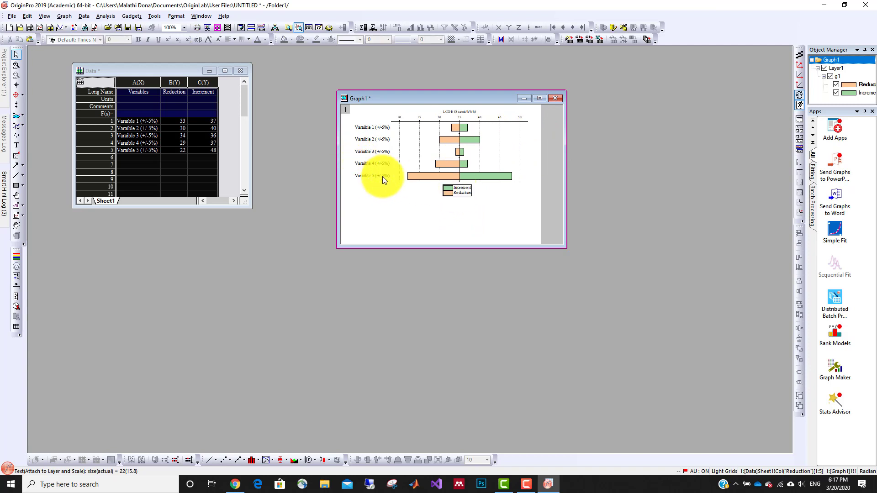
click(539, 99)
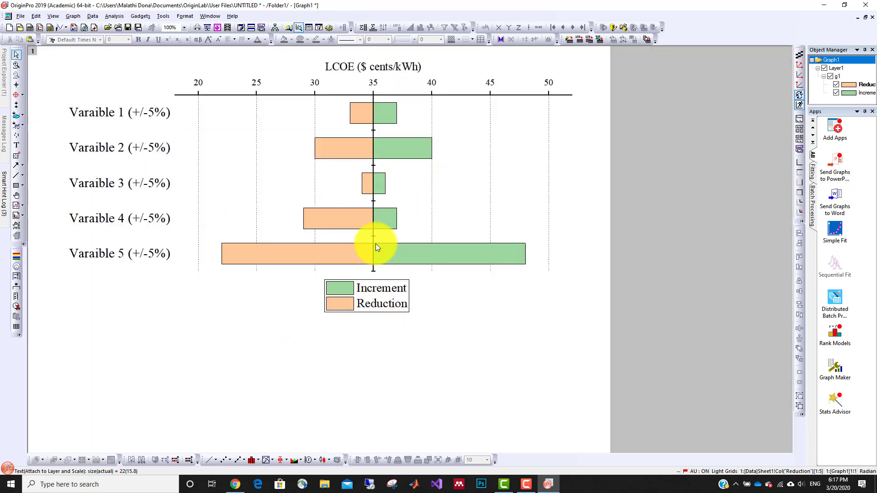
Arrange the legend entries horizontally and centre the legend beneath the bars around the 35 baseline.
click(366, 284)
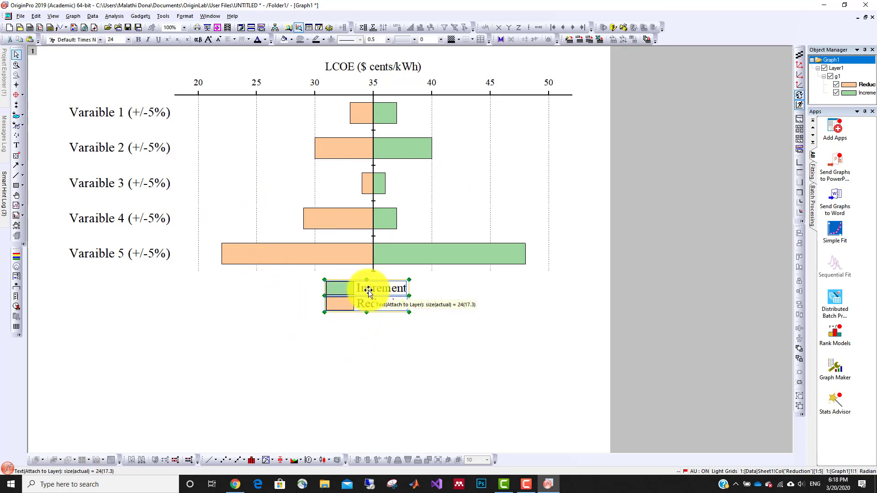
right_click(367, 290)
mouse_move(399, 310)
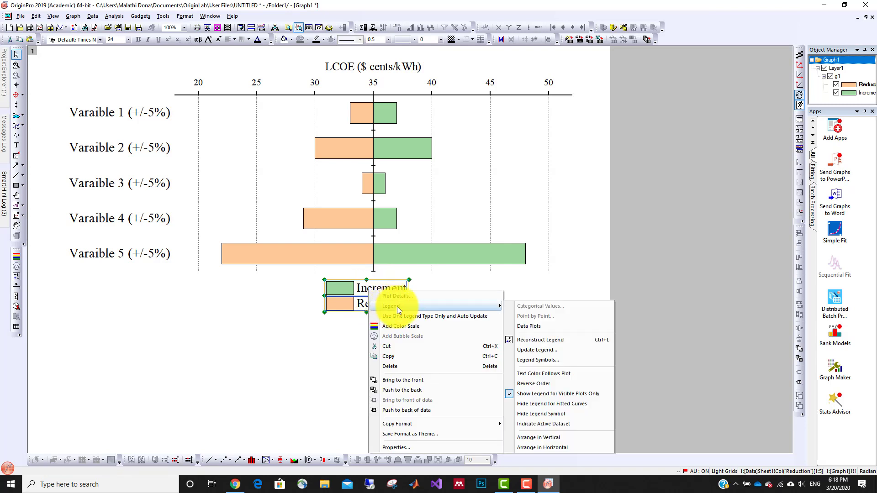
click(536, 448)
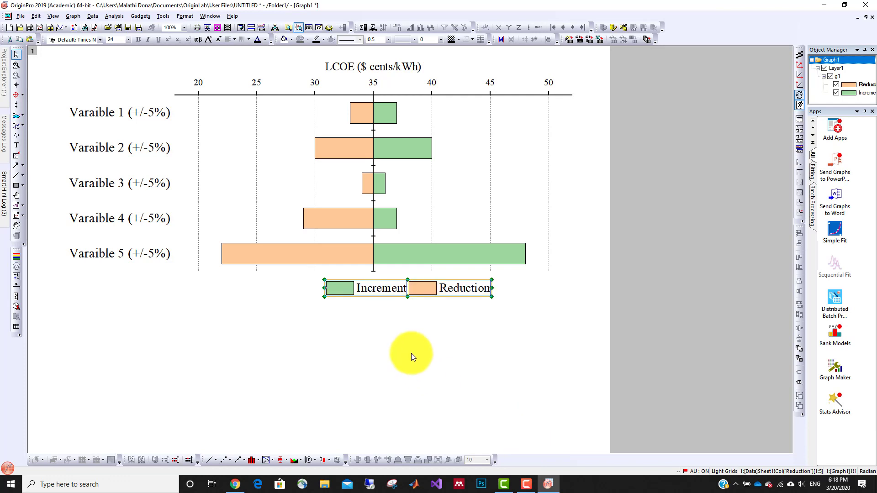
drag(404, 292, 371, 293)
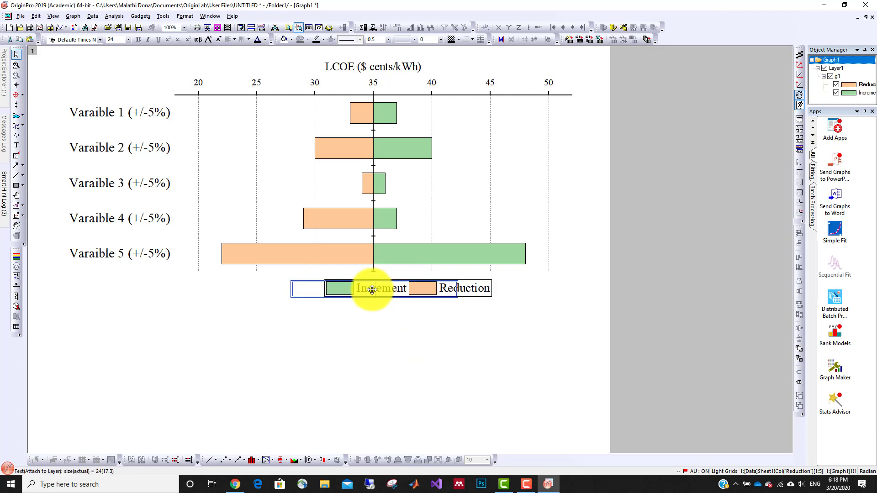
click(379, 303)
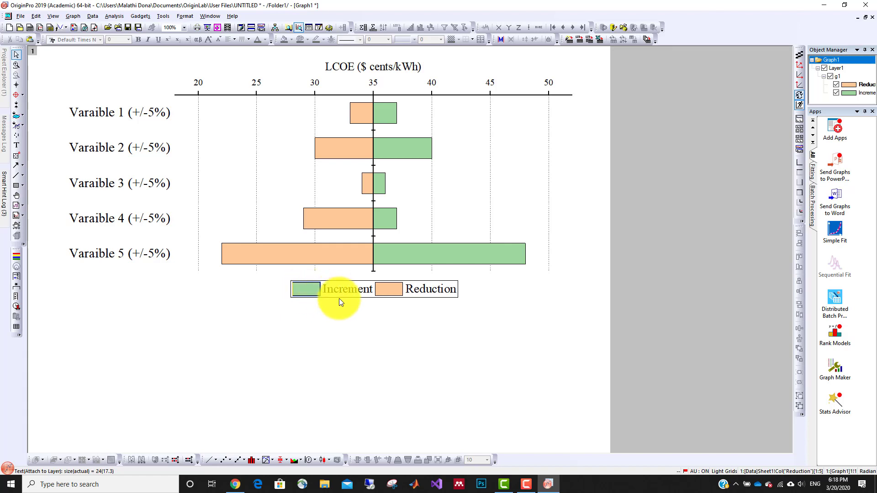
Set the legend symbols' pattern block width and height to 50 in the legend properties, apply it and close the properties.
right_click(383, 290)
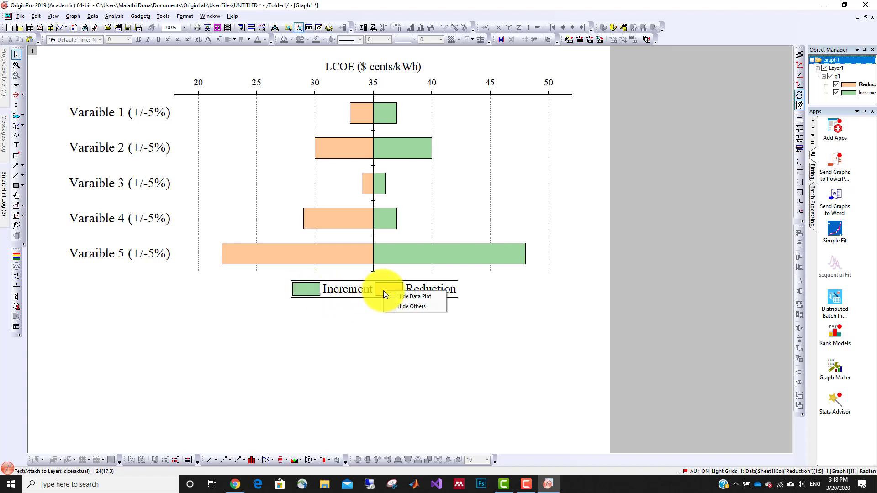
click(352, 288)
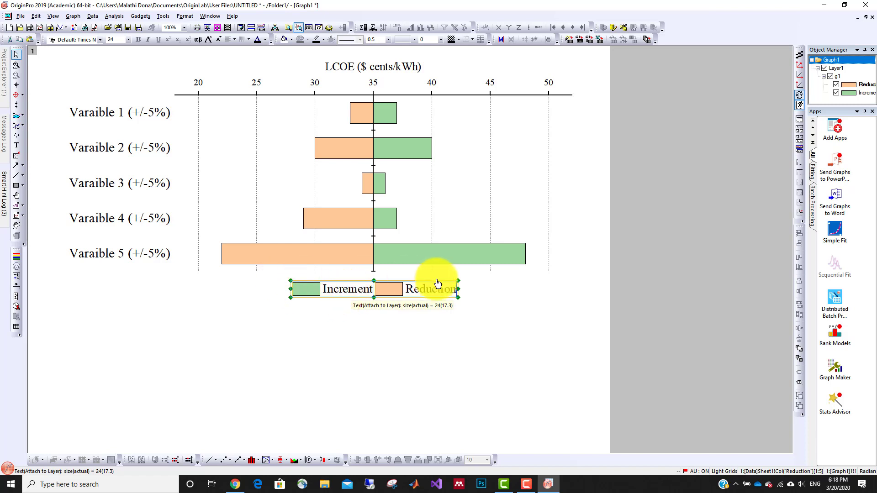
right_click(355, 294)
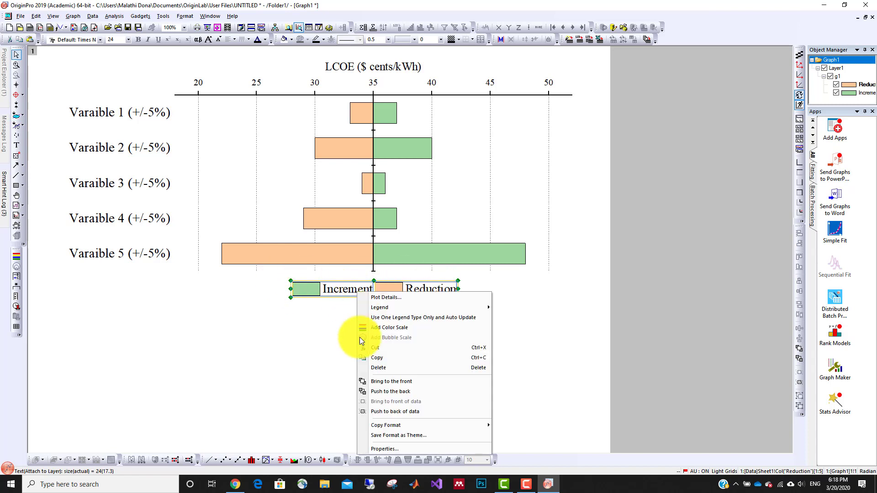
click(384, 450)
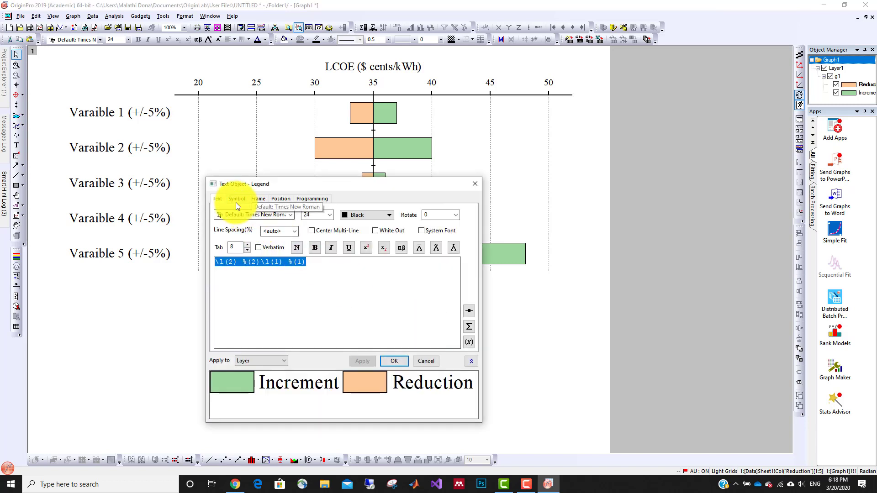
click(236, 200)
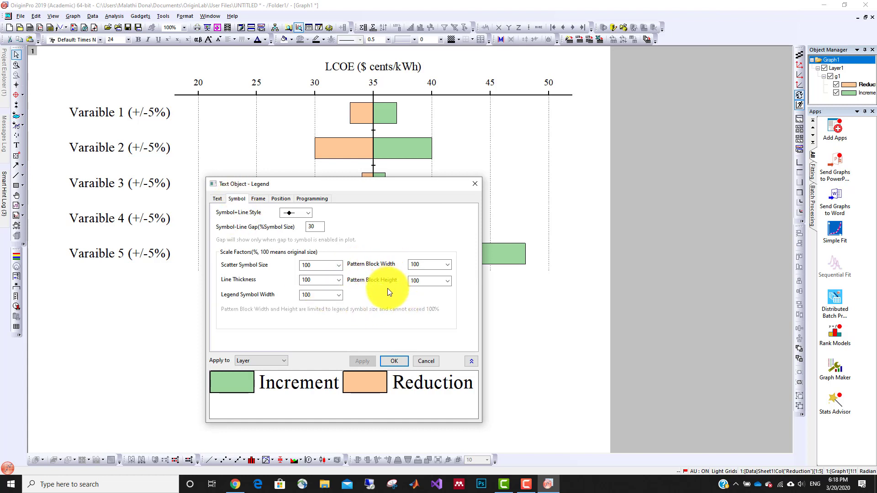
click(448, 265)
click(413, 309)
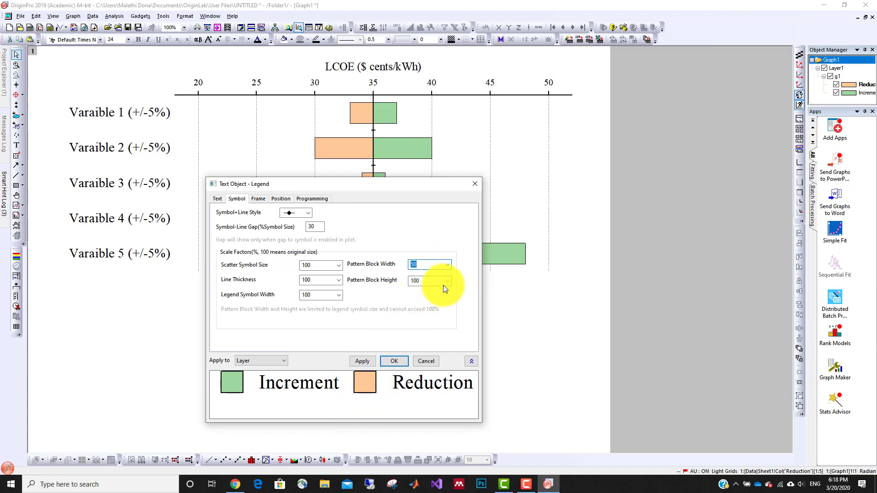
click(445, 281)
click(422, 323)
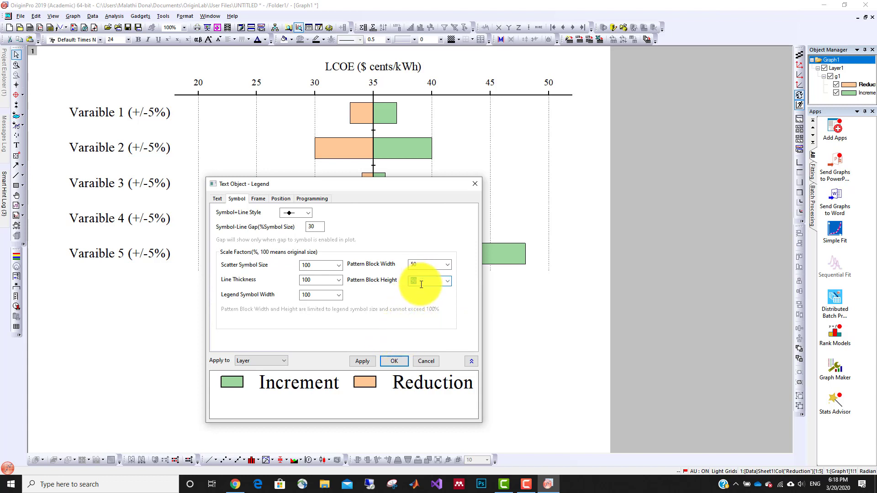
click(362, 360)
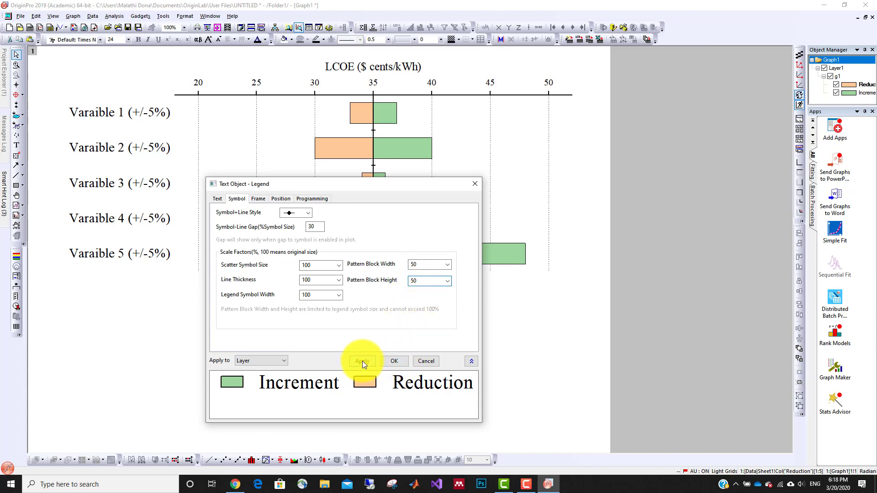
drag(352, 185, 390, 329)
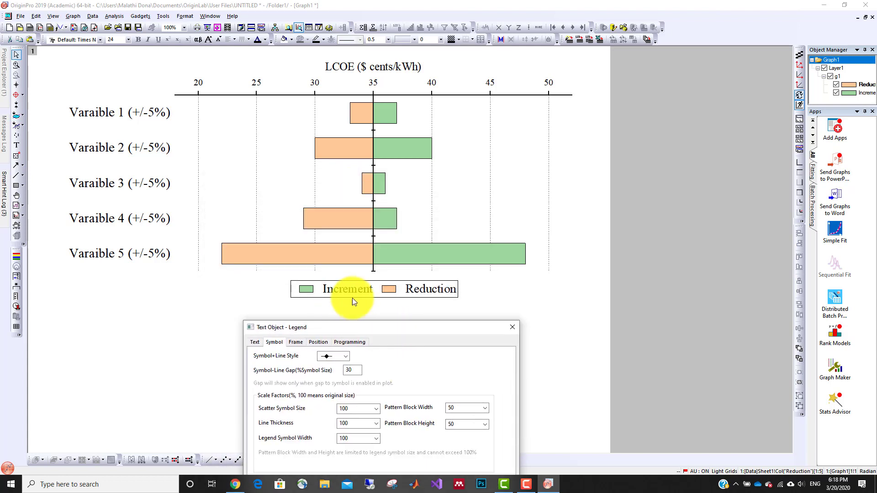
click(513, 327)
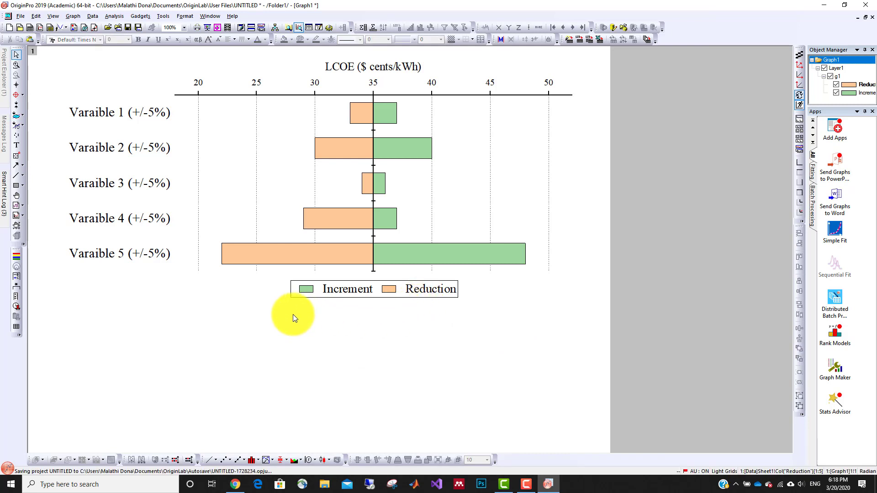
Open the axis settings of the variable-name tick labels.
click(86, 112)
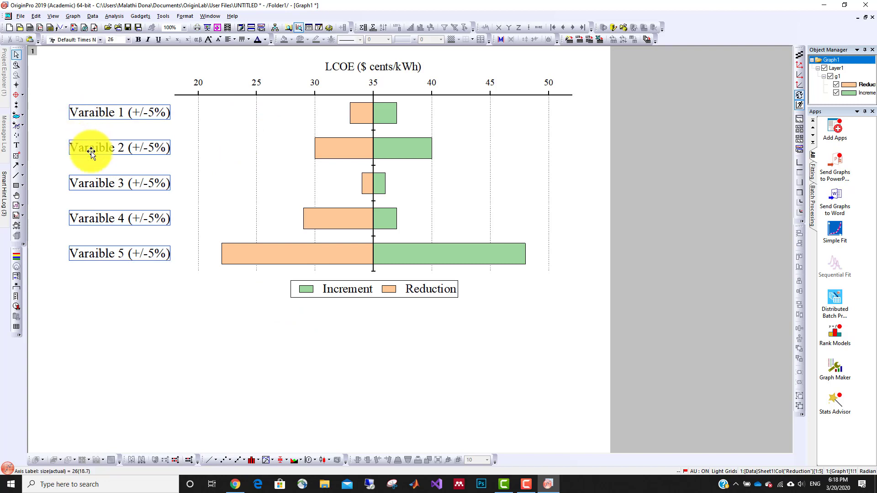
double_click(91, 114)
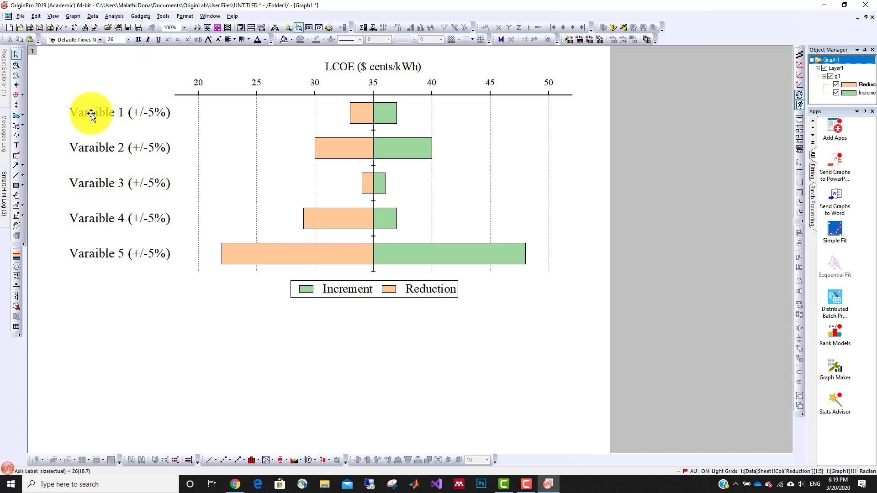